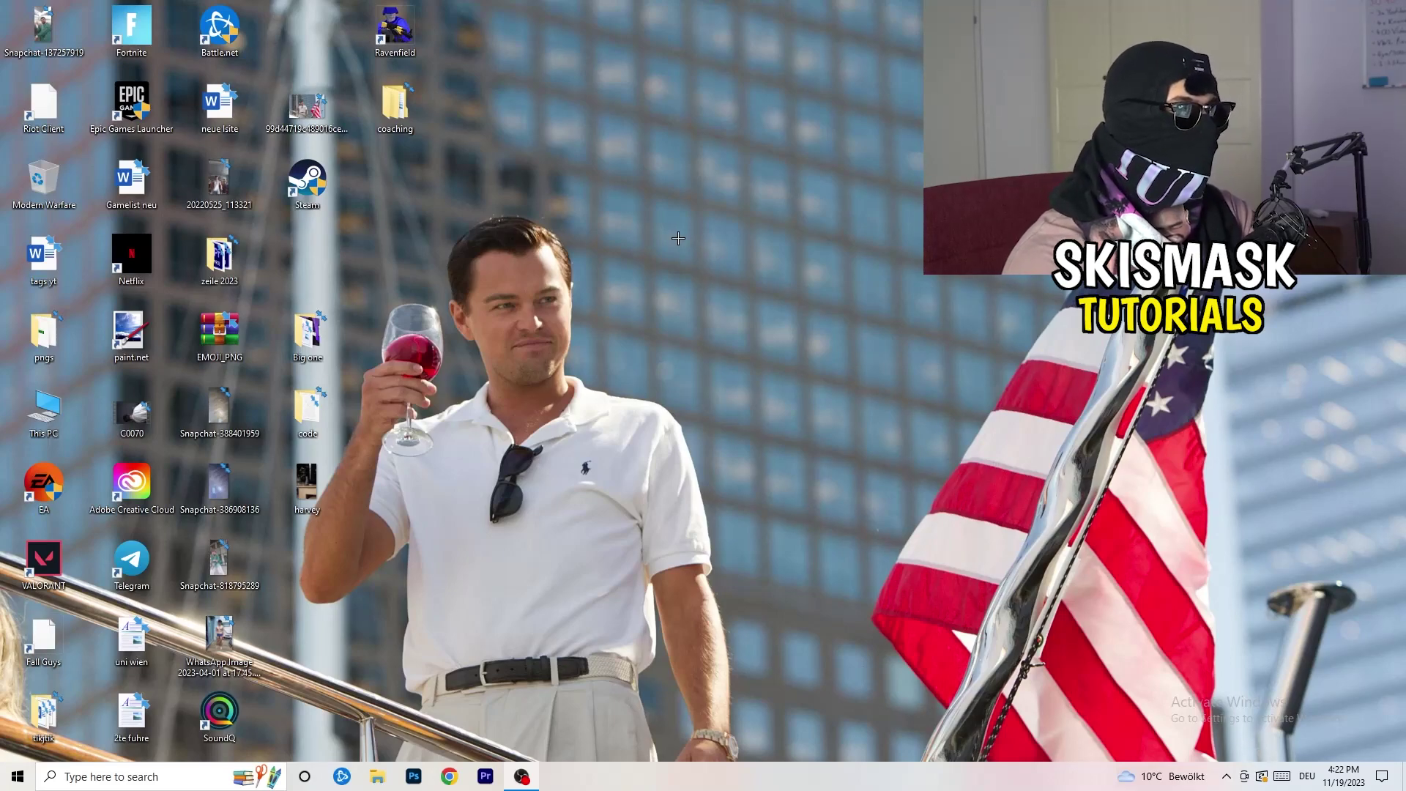
- Open Task Manager and maximize its window
left_click_drag(711, 788, 644, 785)
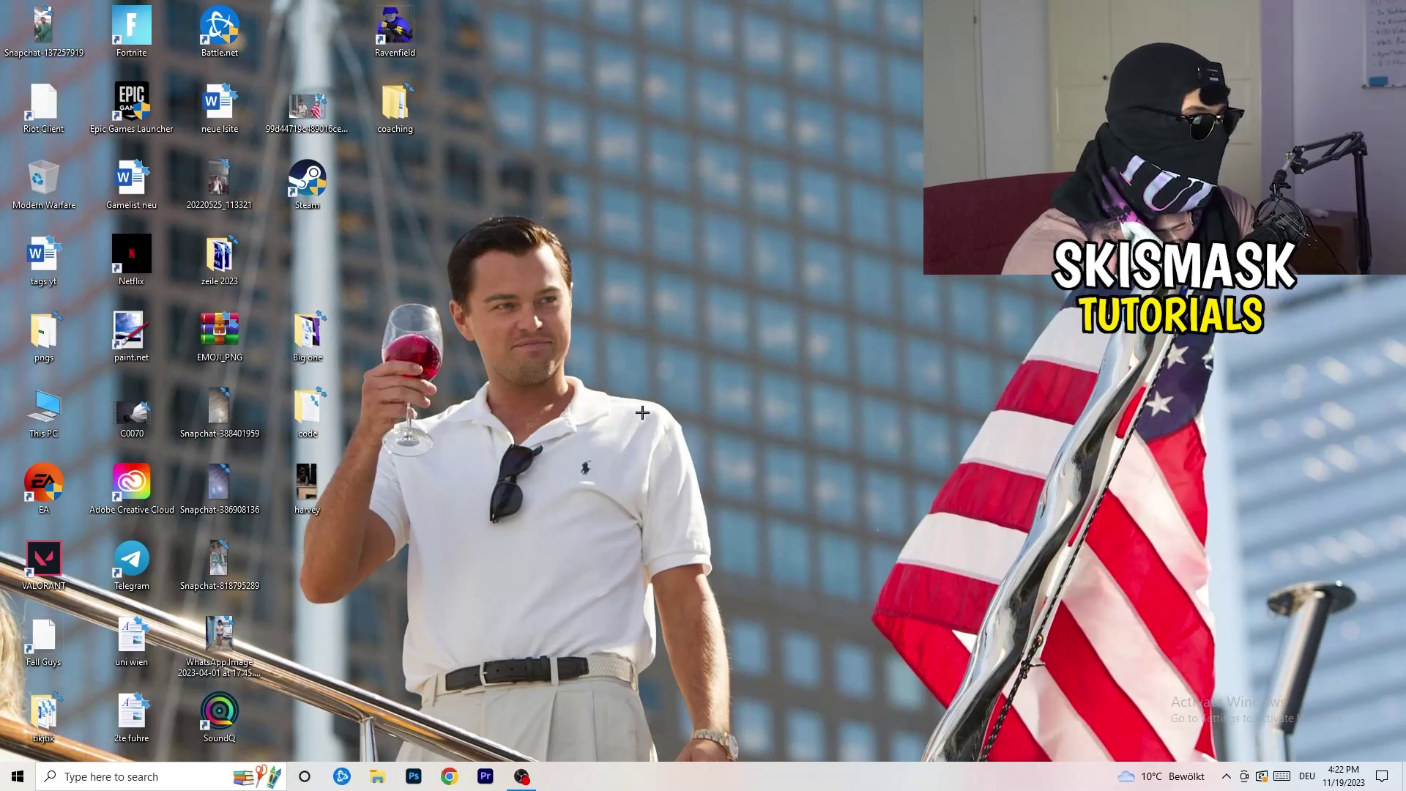
right_click(679, 787)
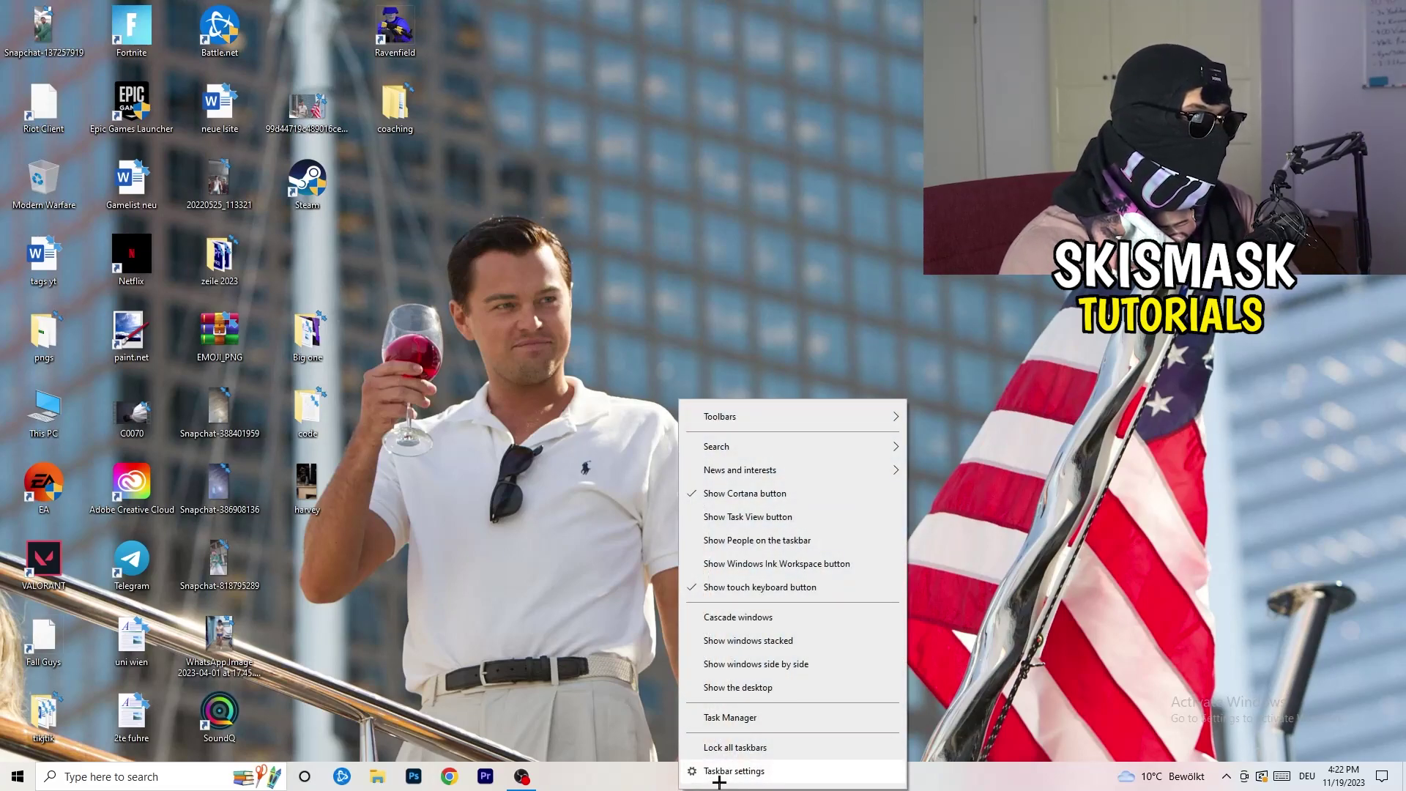
left_click(730, 717)
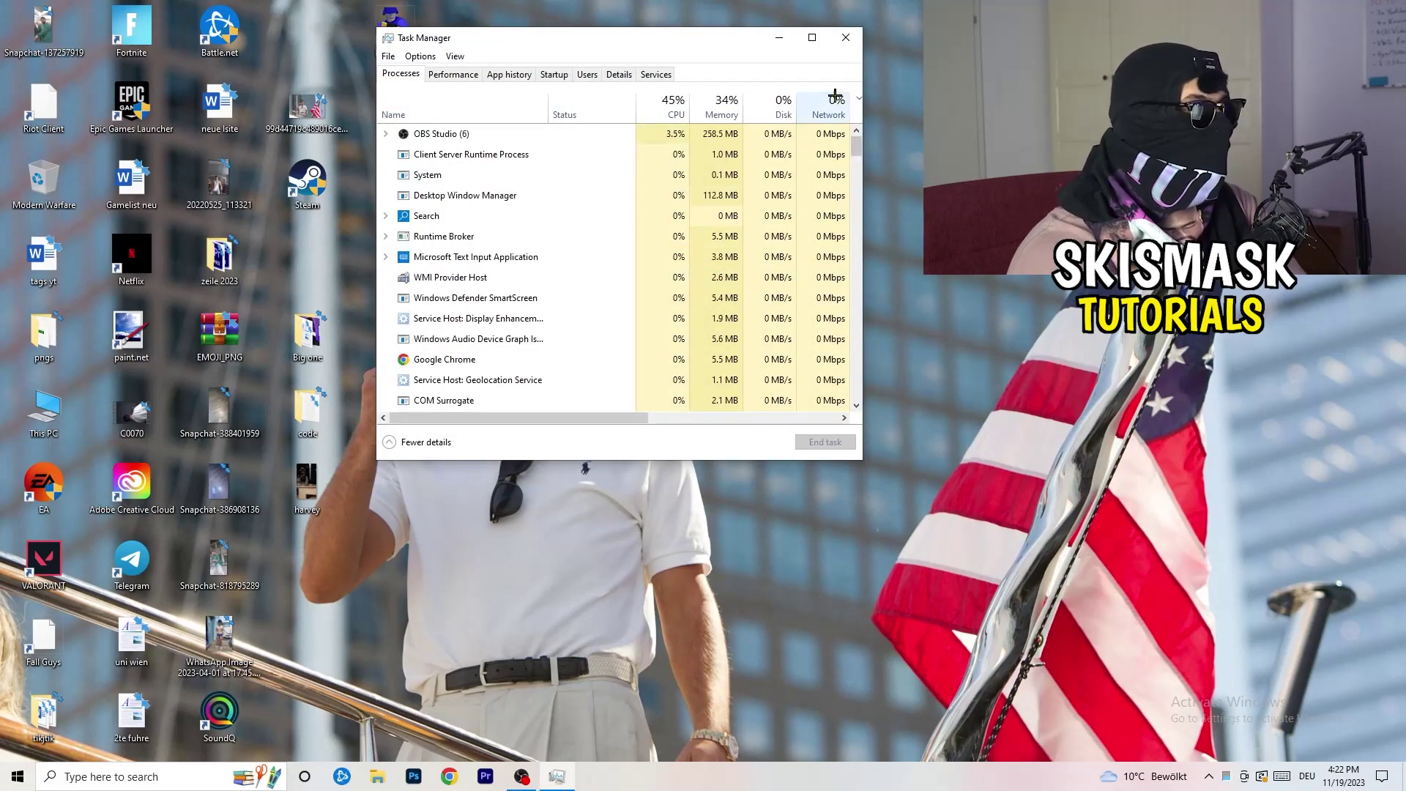
left_click(815, 35)
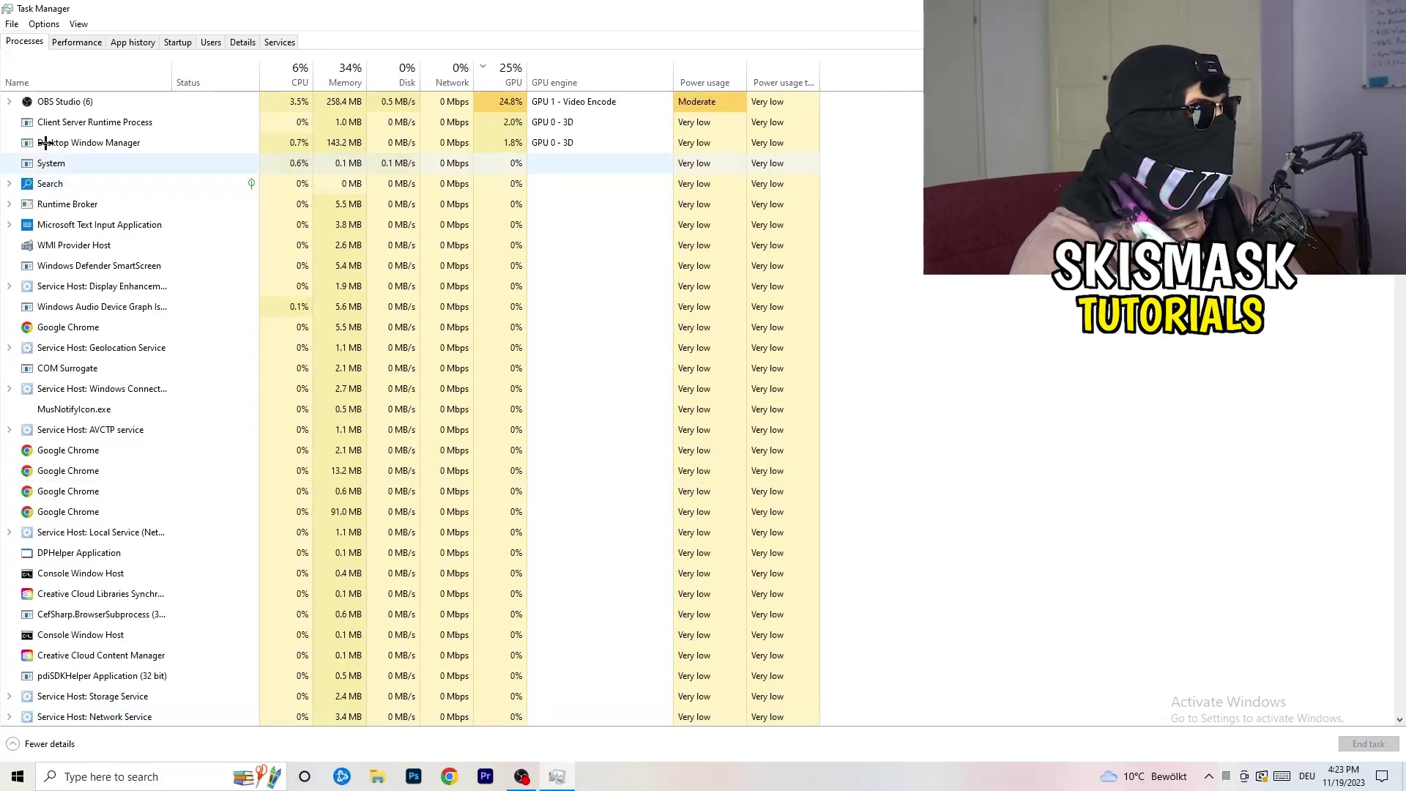
- Open Resource Monitor from the performance details, maximize it and examine the running CPU processes, bringing up the process options for conhost.exe
left_click(82, 43)
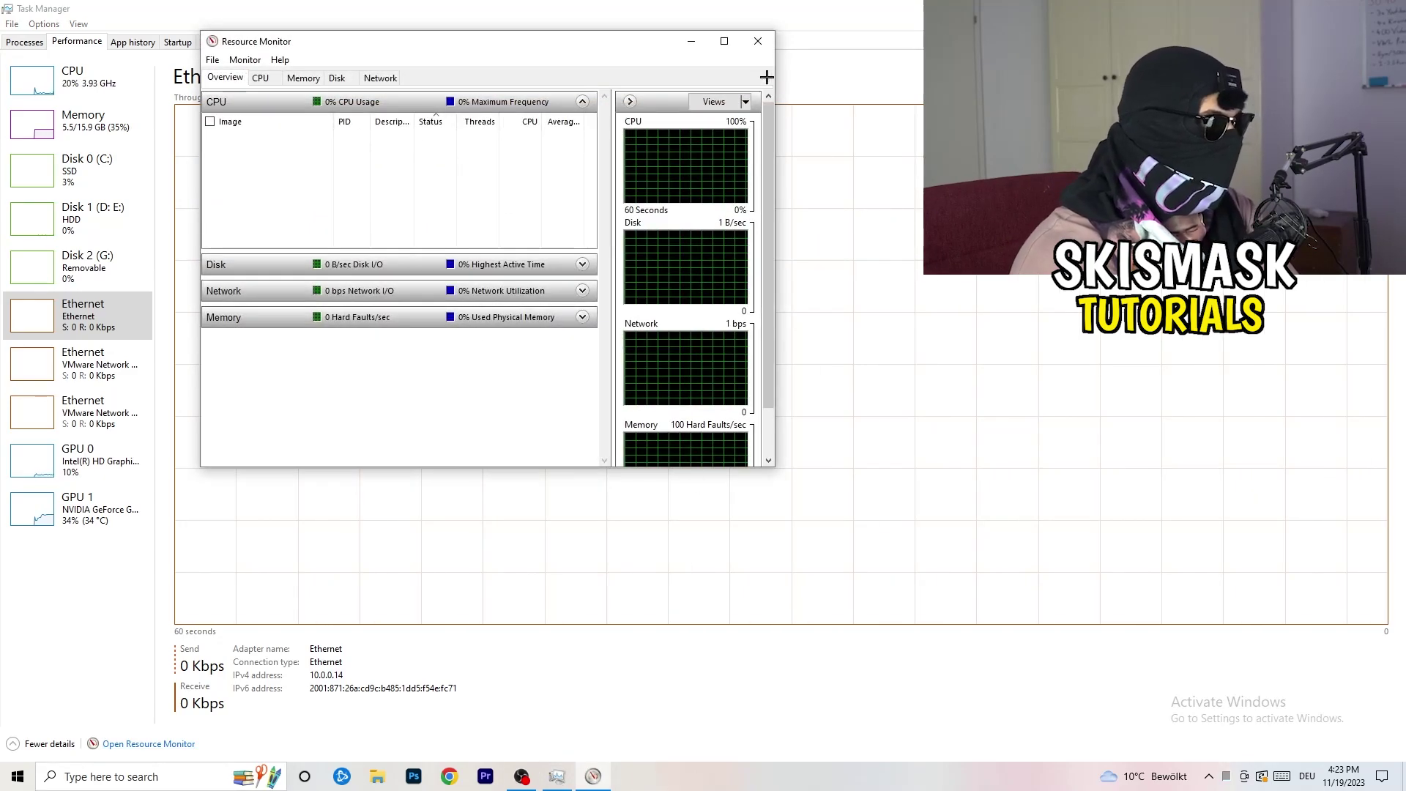
left_click(732, 40)
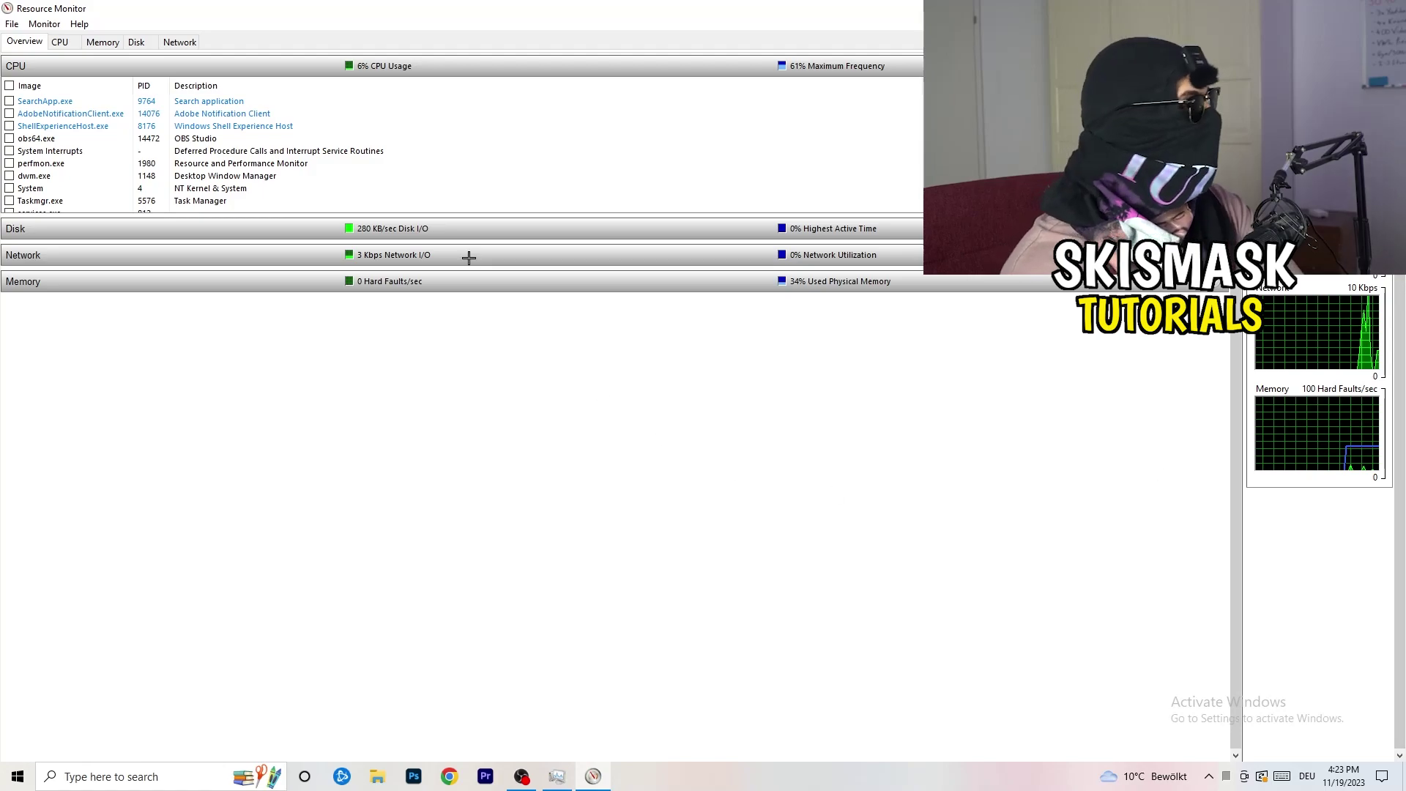
scroll(404, 153, "down", 5)
scroll(404, 153, "down", 6)
scroll(404, 154, "up", 10)
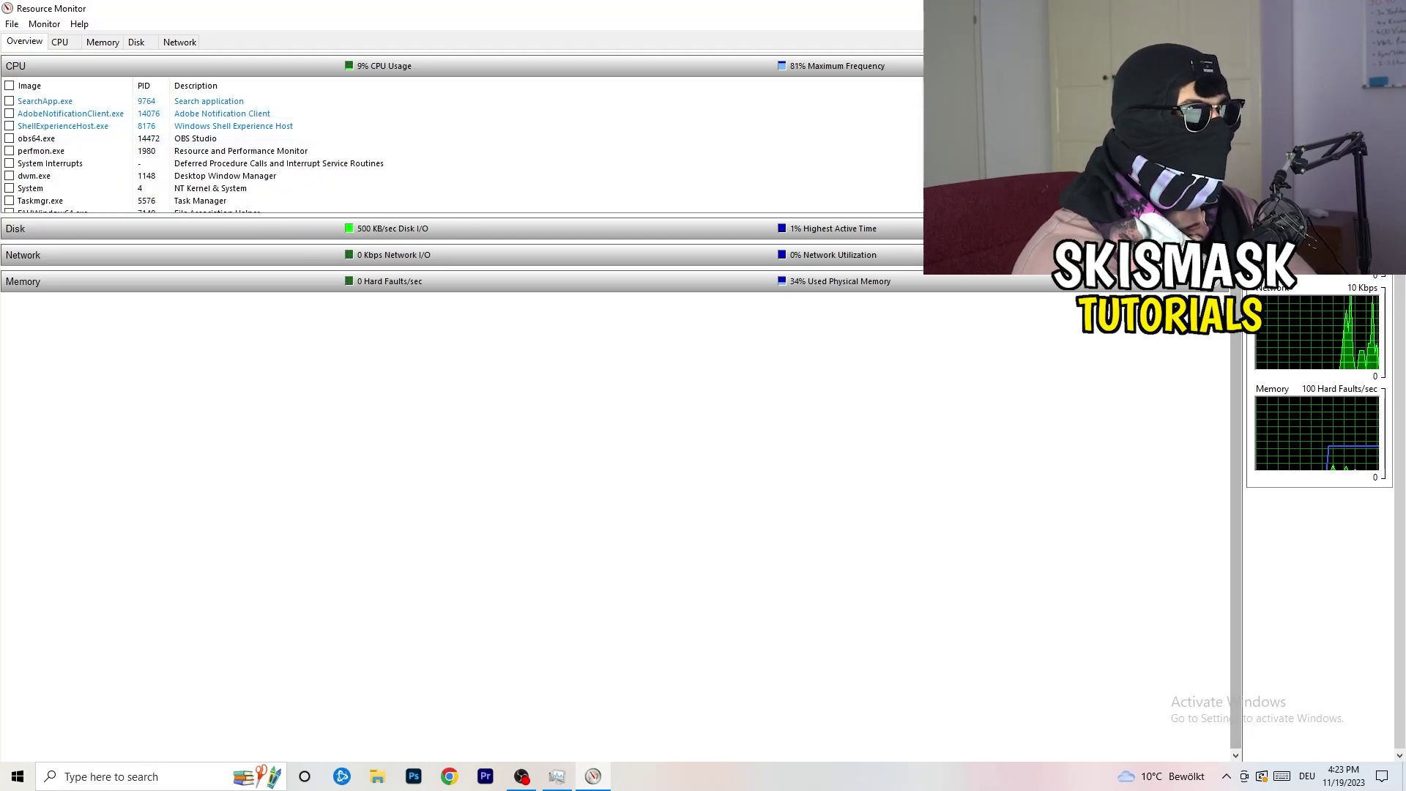
scroll(405, 163, "down", 5)
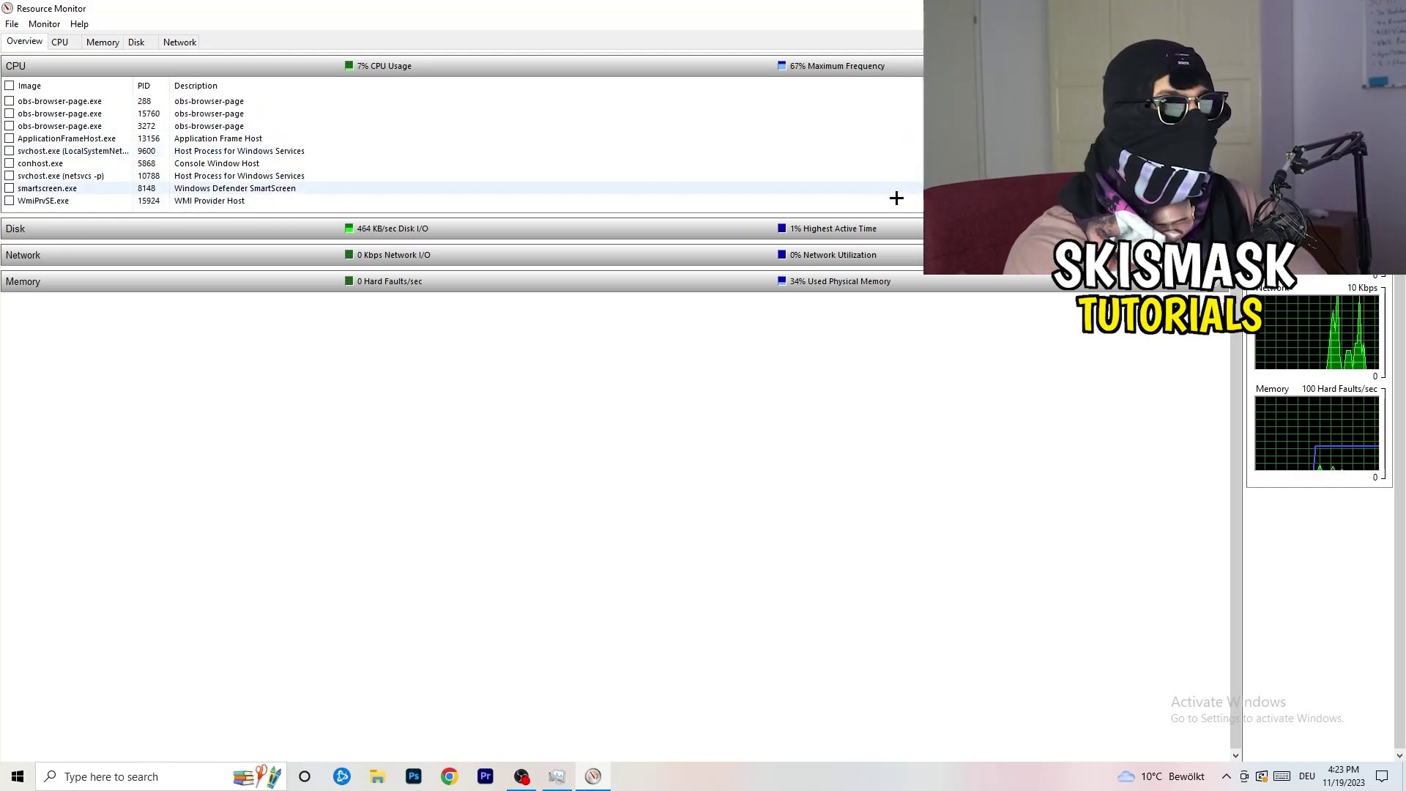
right_click(836, 163)
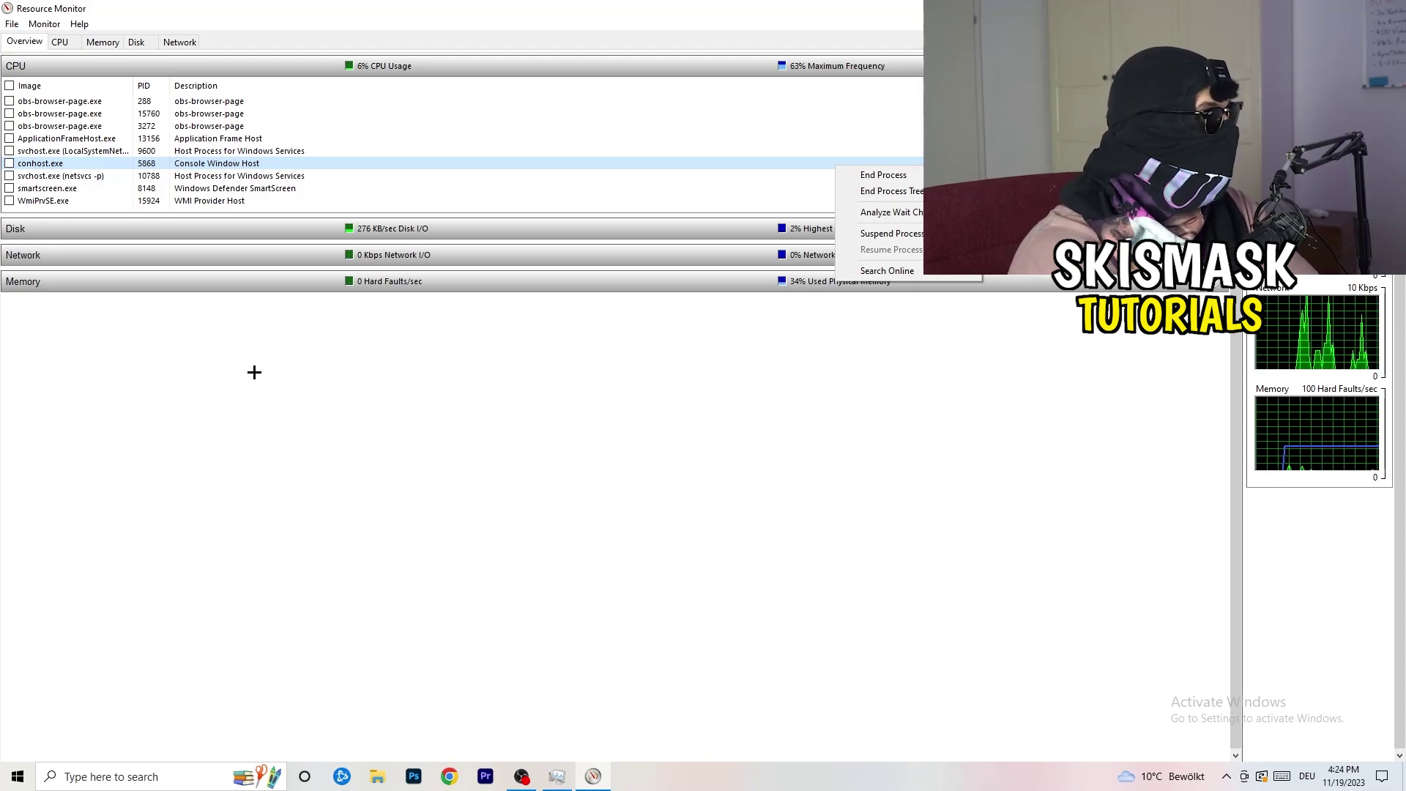
- Check which processes have network activity, and close both Resource Monitor and Task Manager
left_click(183, 42)
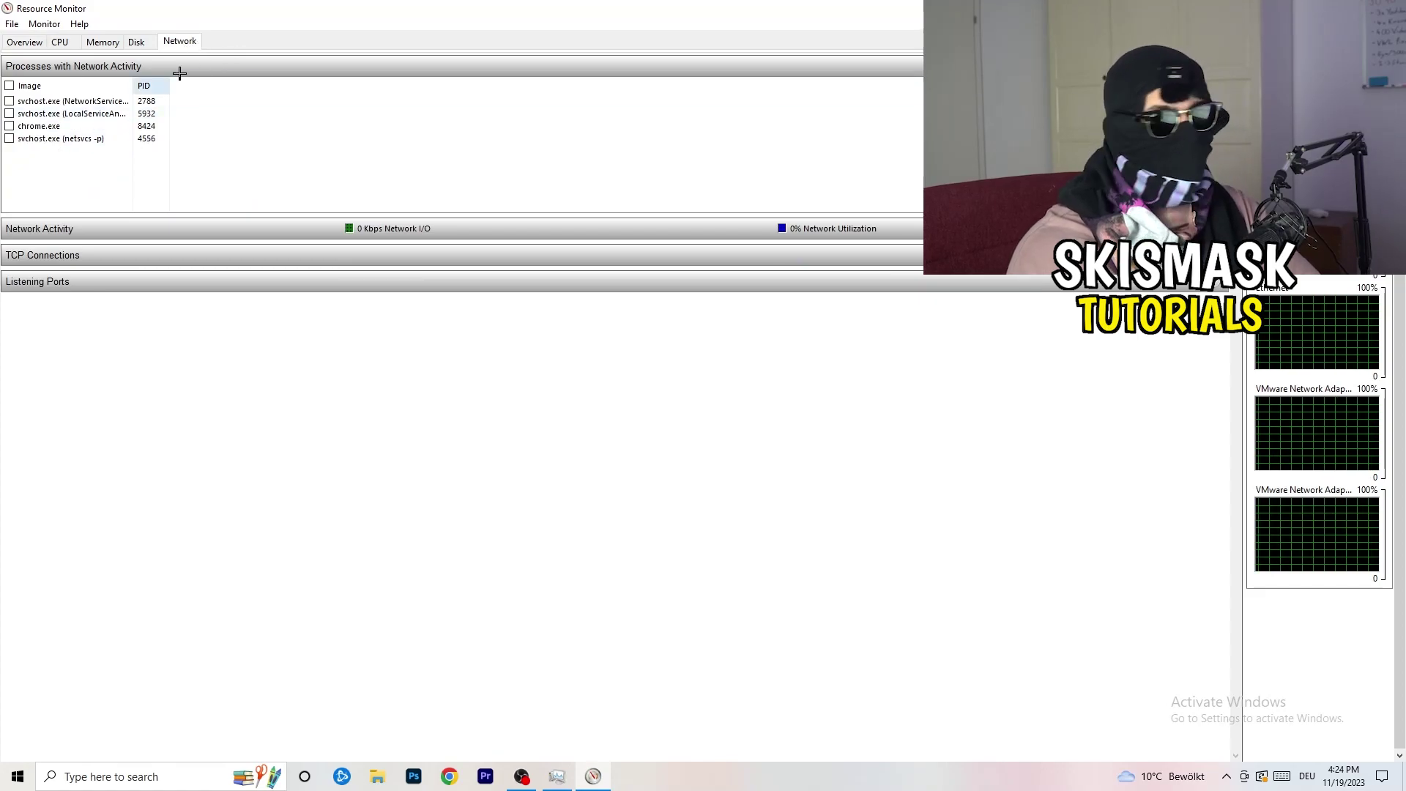
left_click(28, 42)
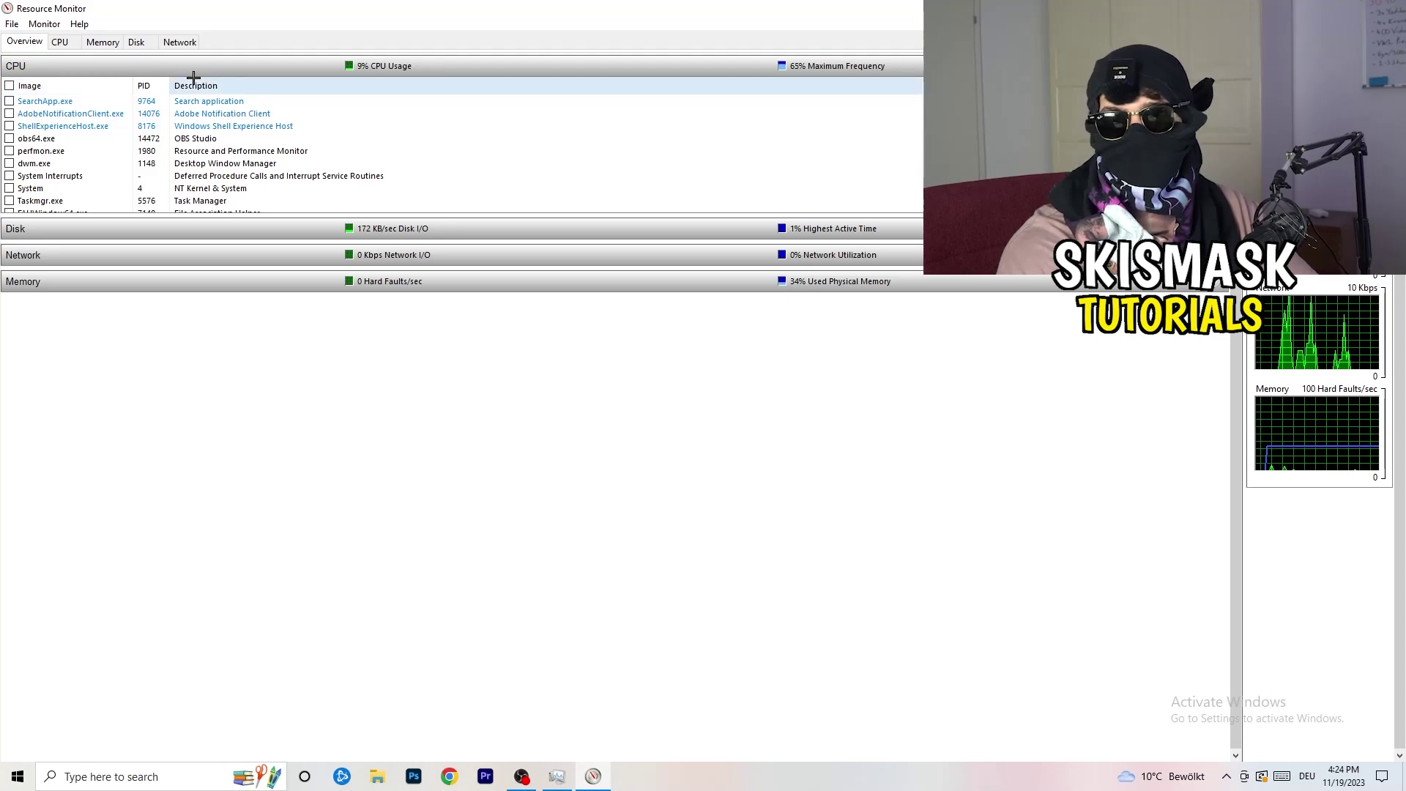
left_click(179, 41)
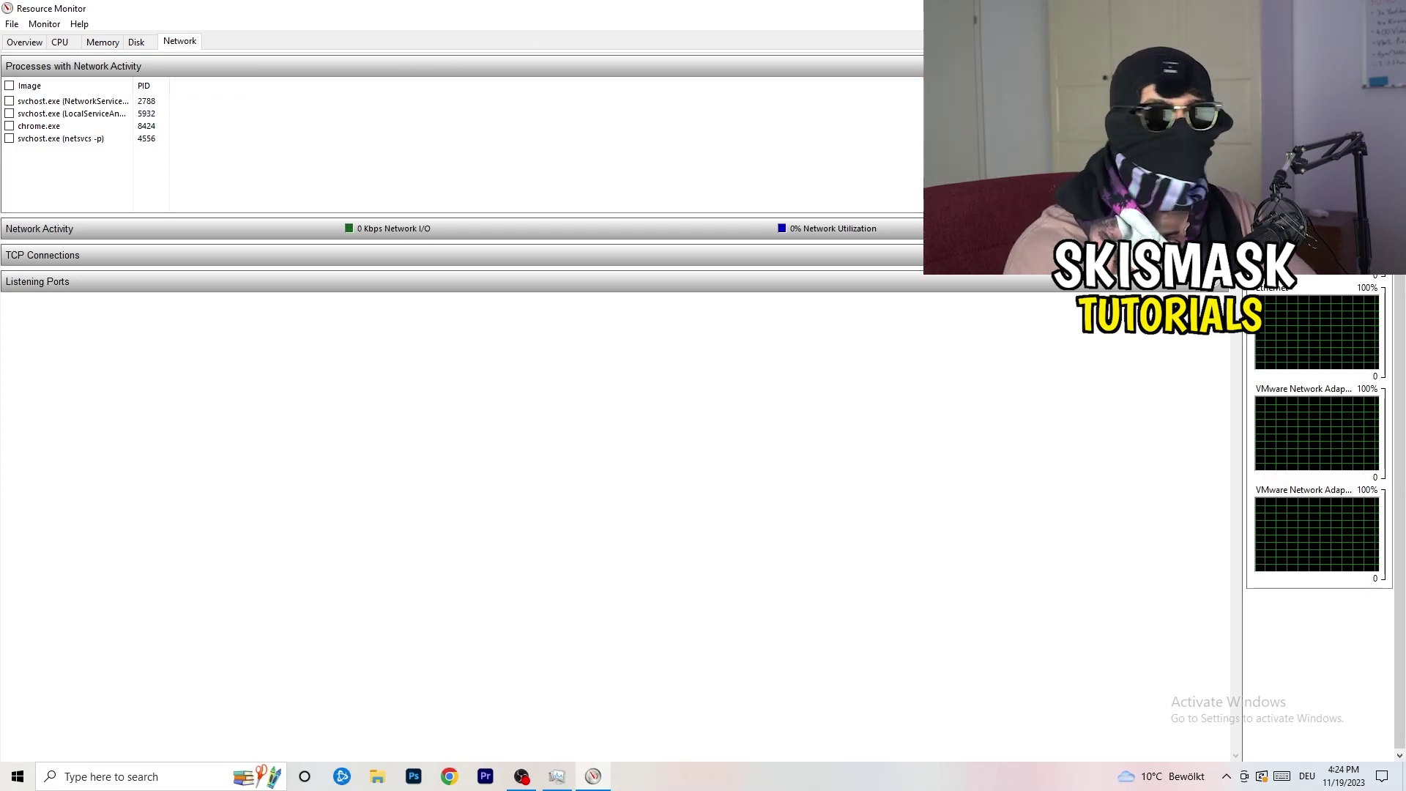
key("alt+F4")
key("alt+F4")
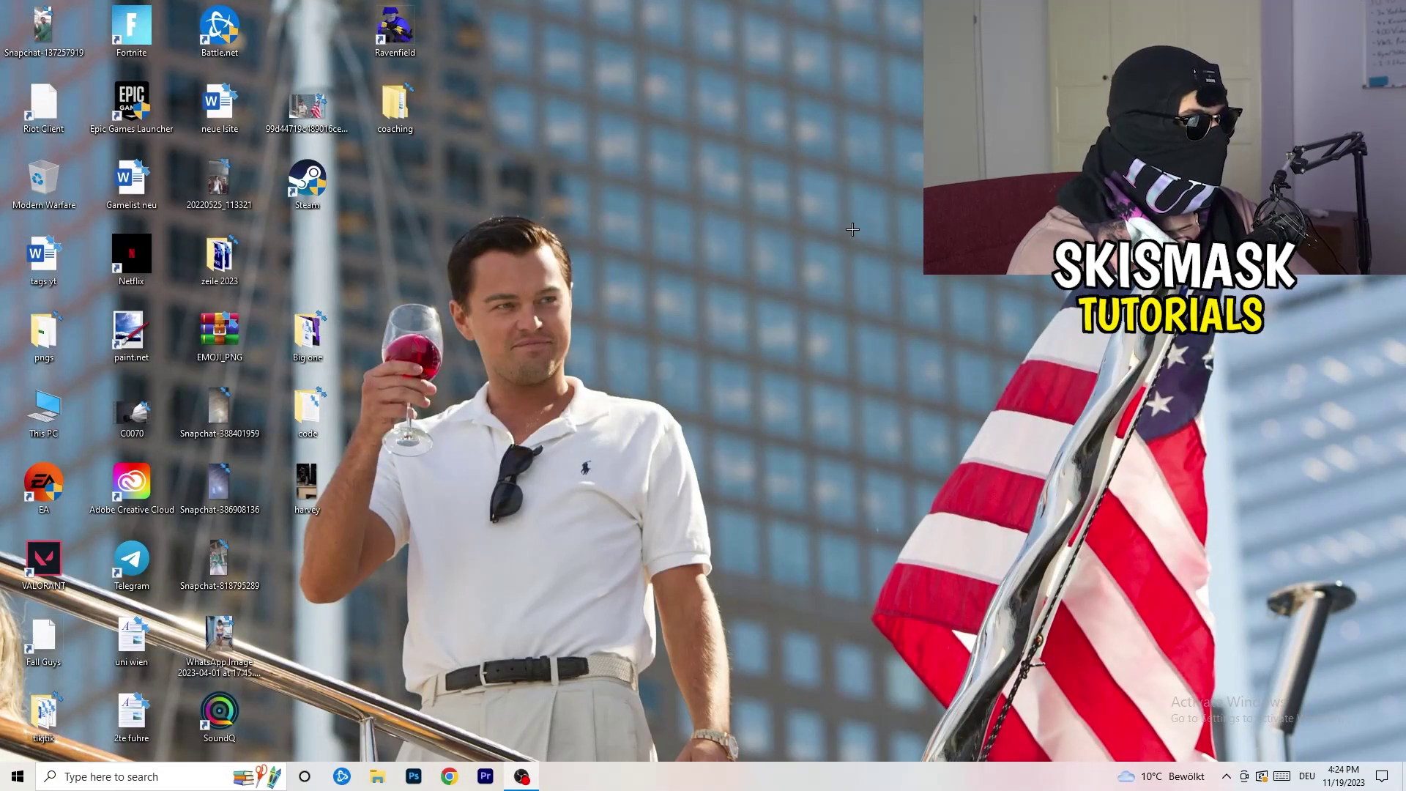
- Open the Network & Internet status page in Windows Settings
left_click(17, 776)
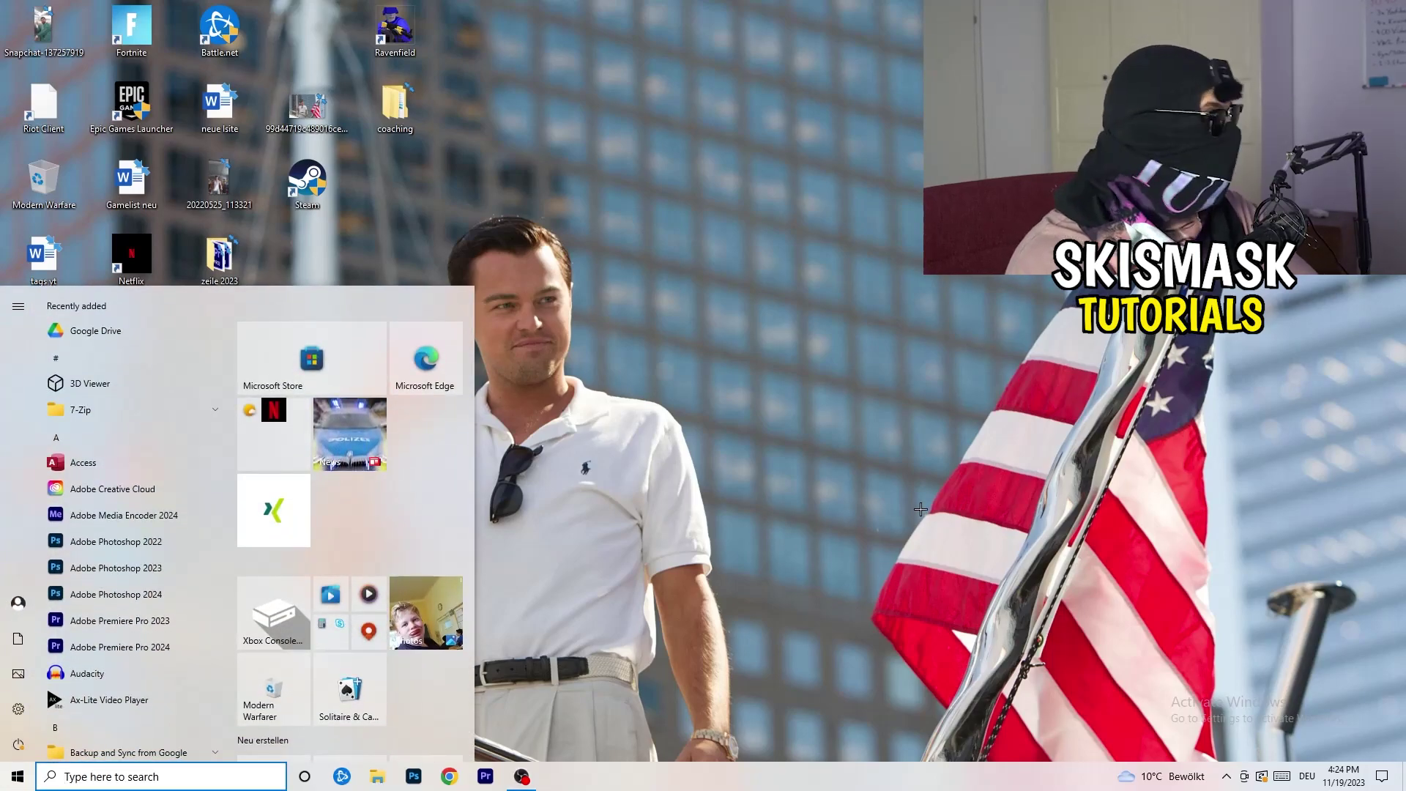
key("super+i")
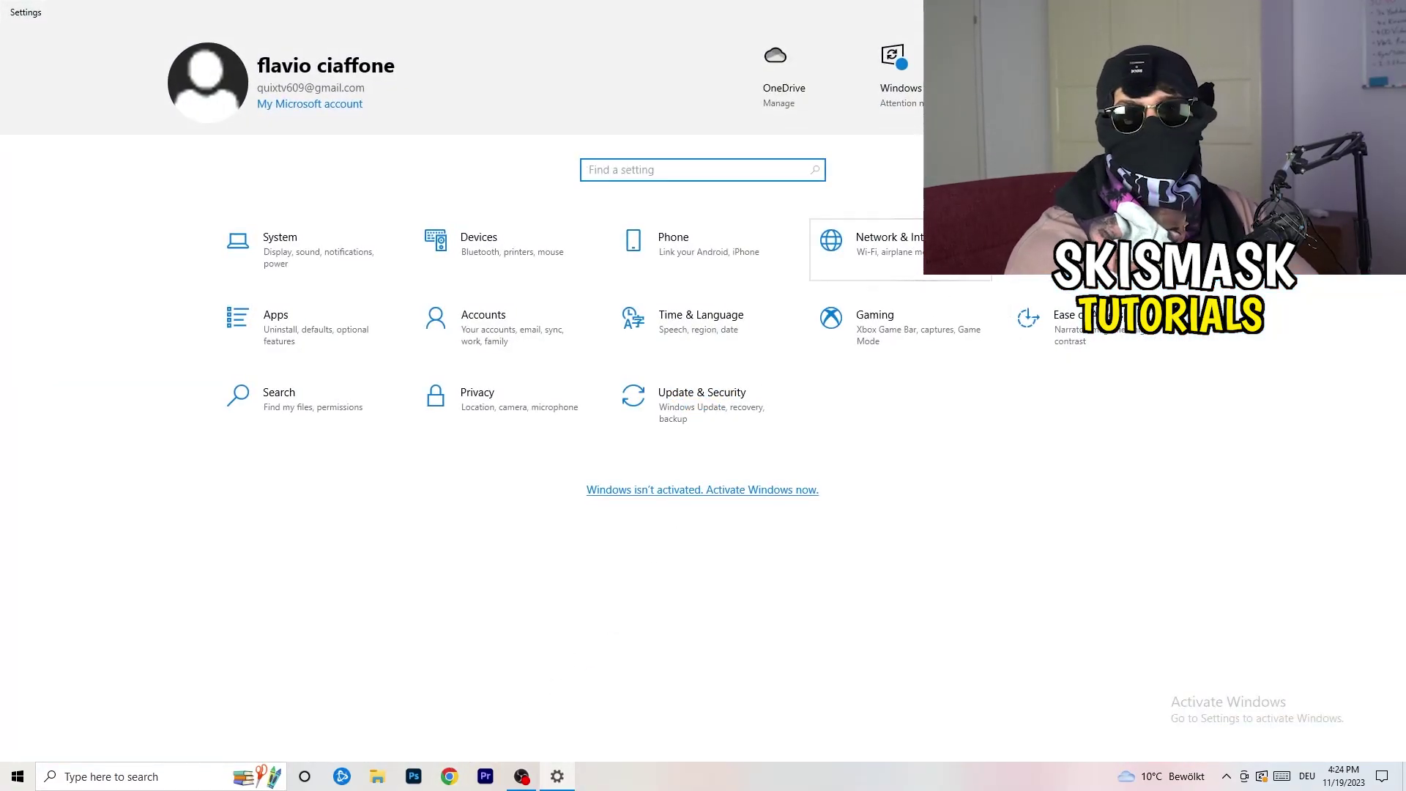
left_click(952, 249)
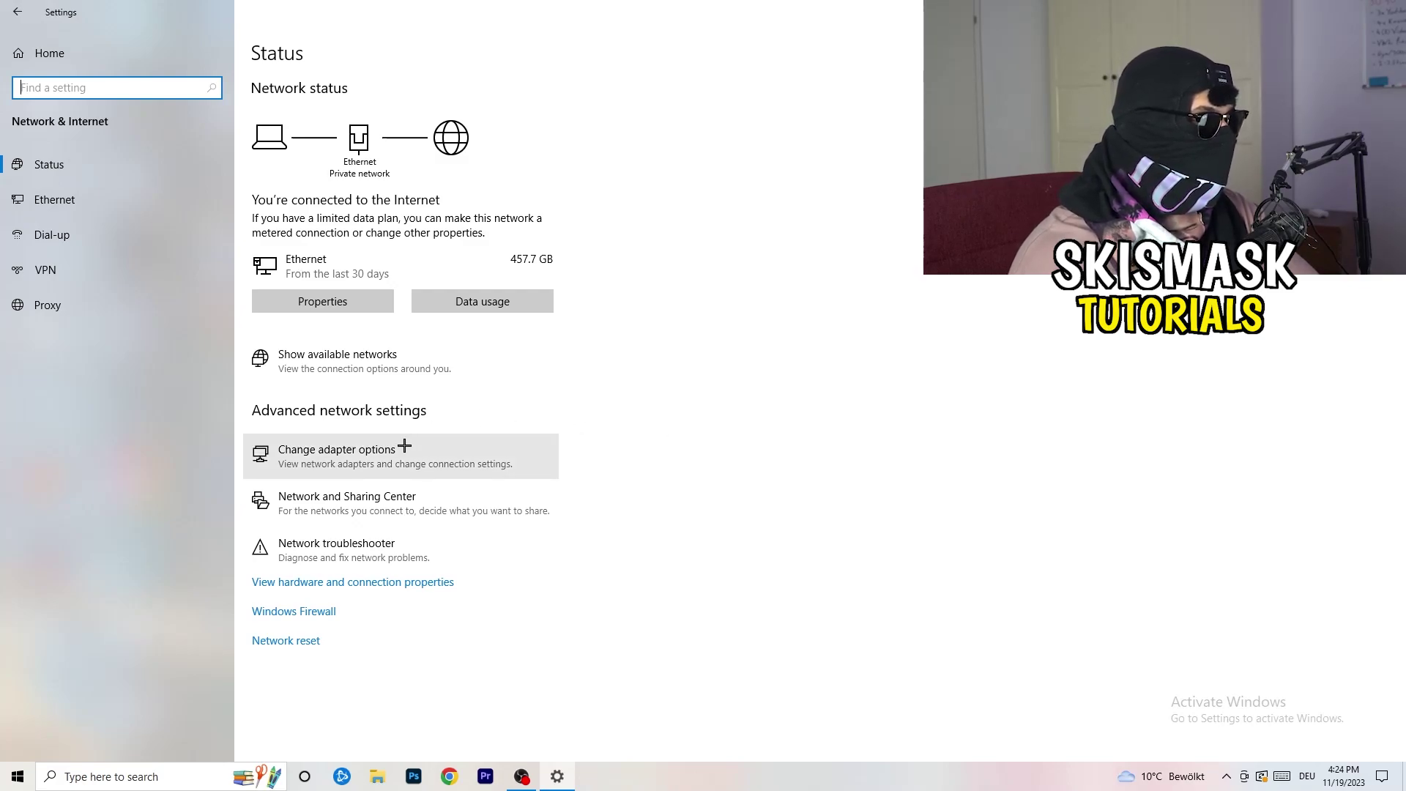
- Start the Network troubleshooter for all network adapters, and close it during problem detection
left_click(364, 558)
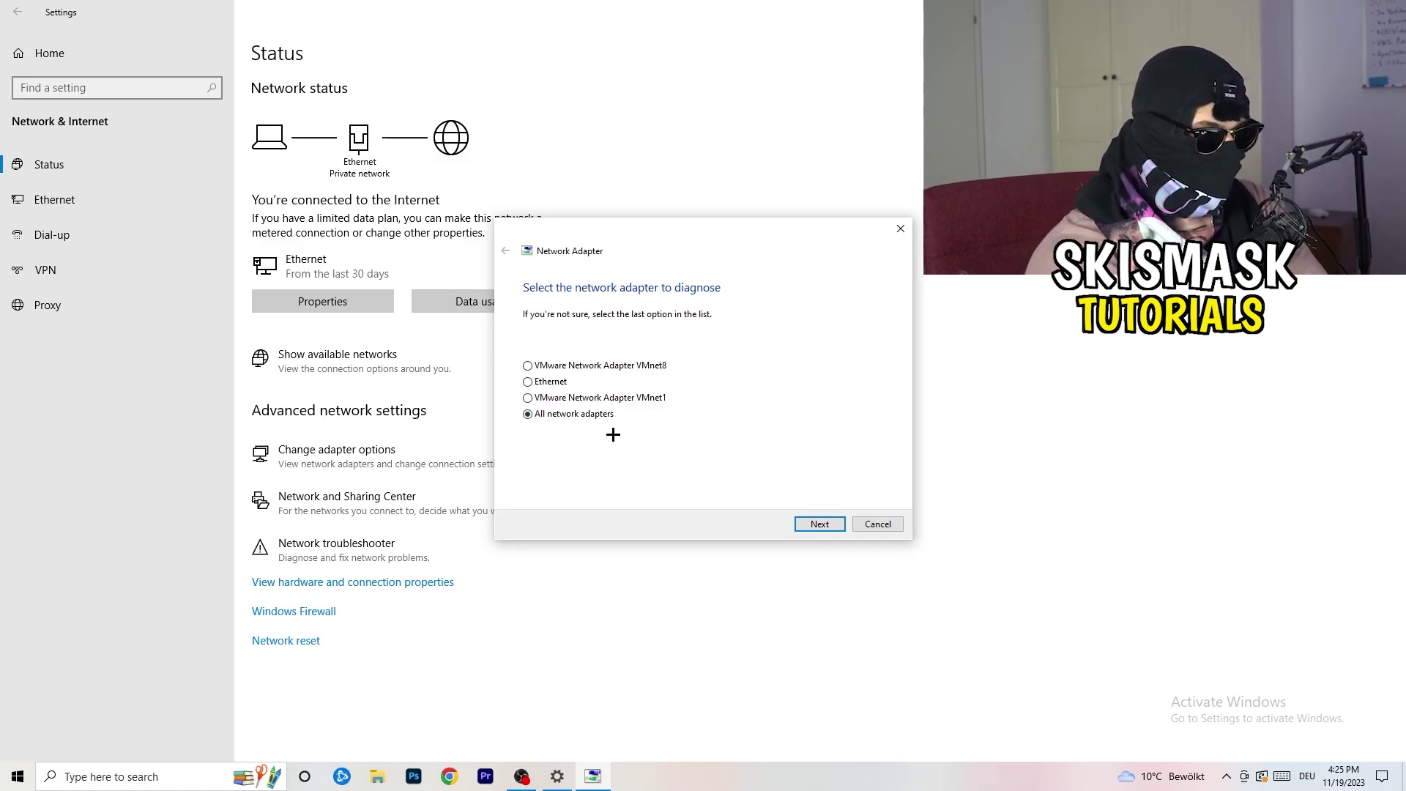
left_click(817, 525)
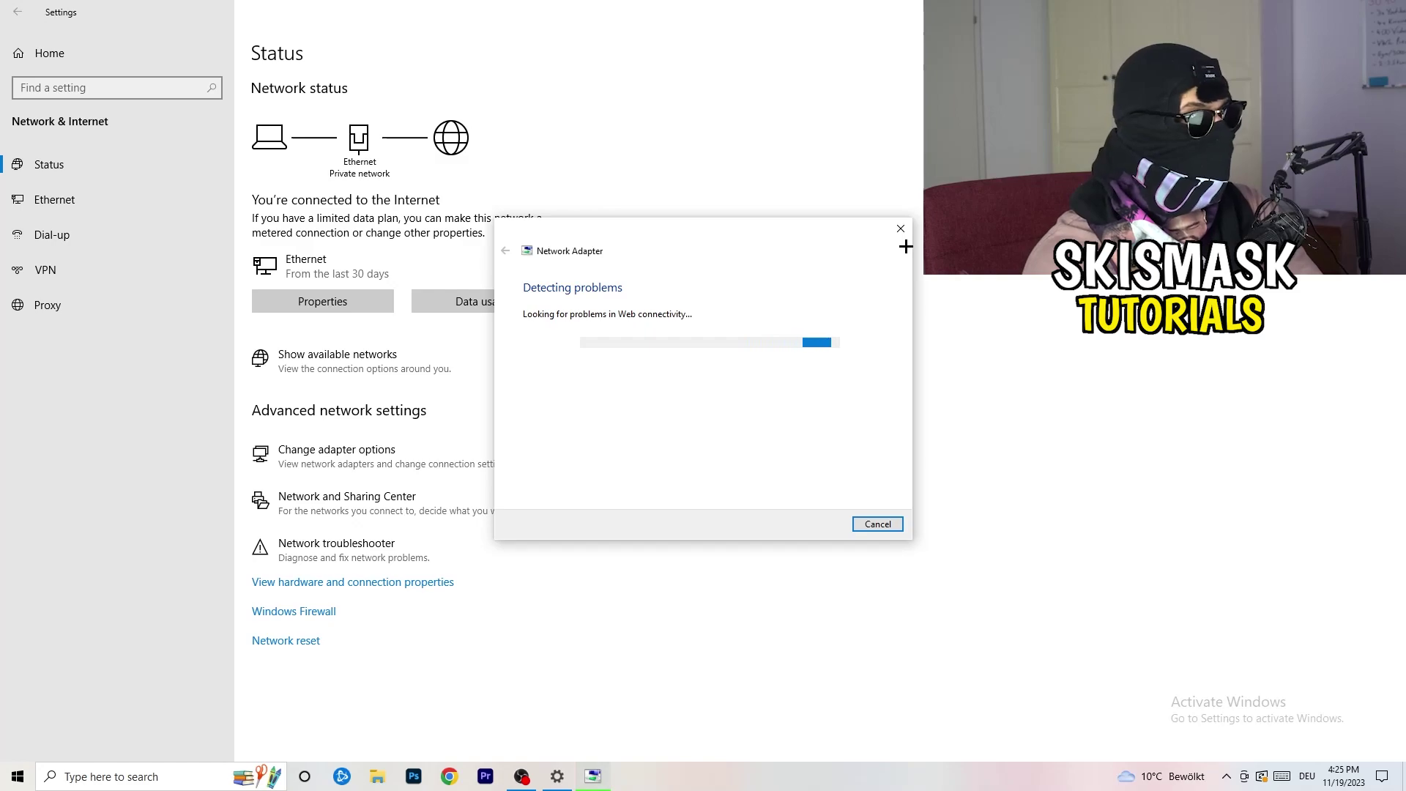
left_click(901, 229)
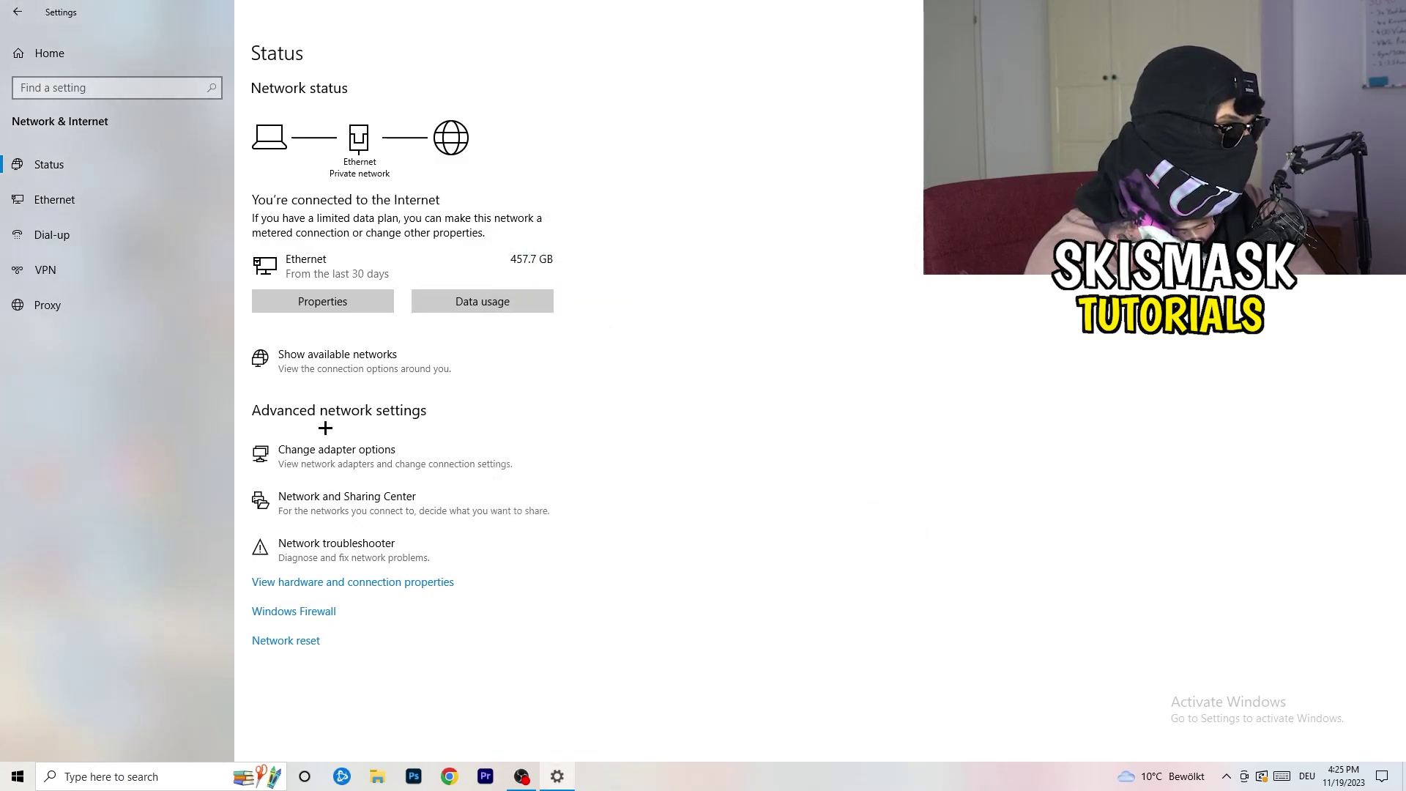
- Open the network adapter options in a maximized window and disable the Ethernet adapter
left_click(366, 464)
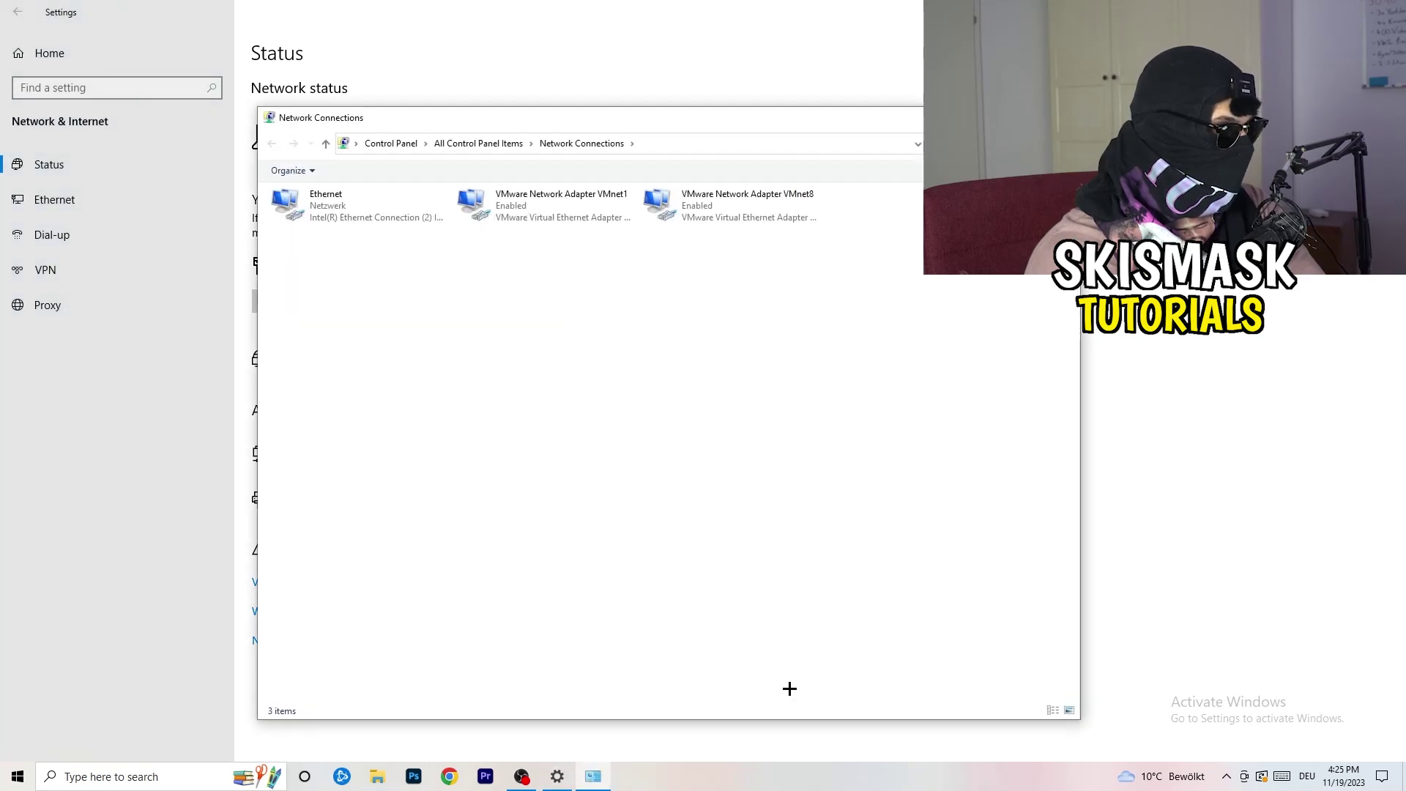
key("super+Up")
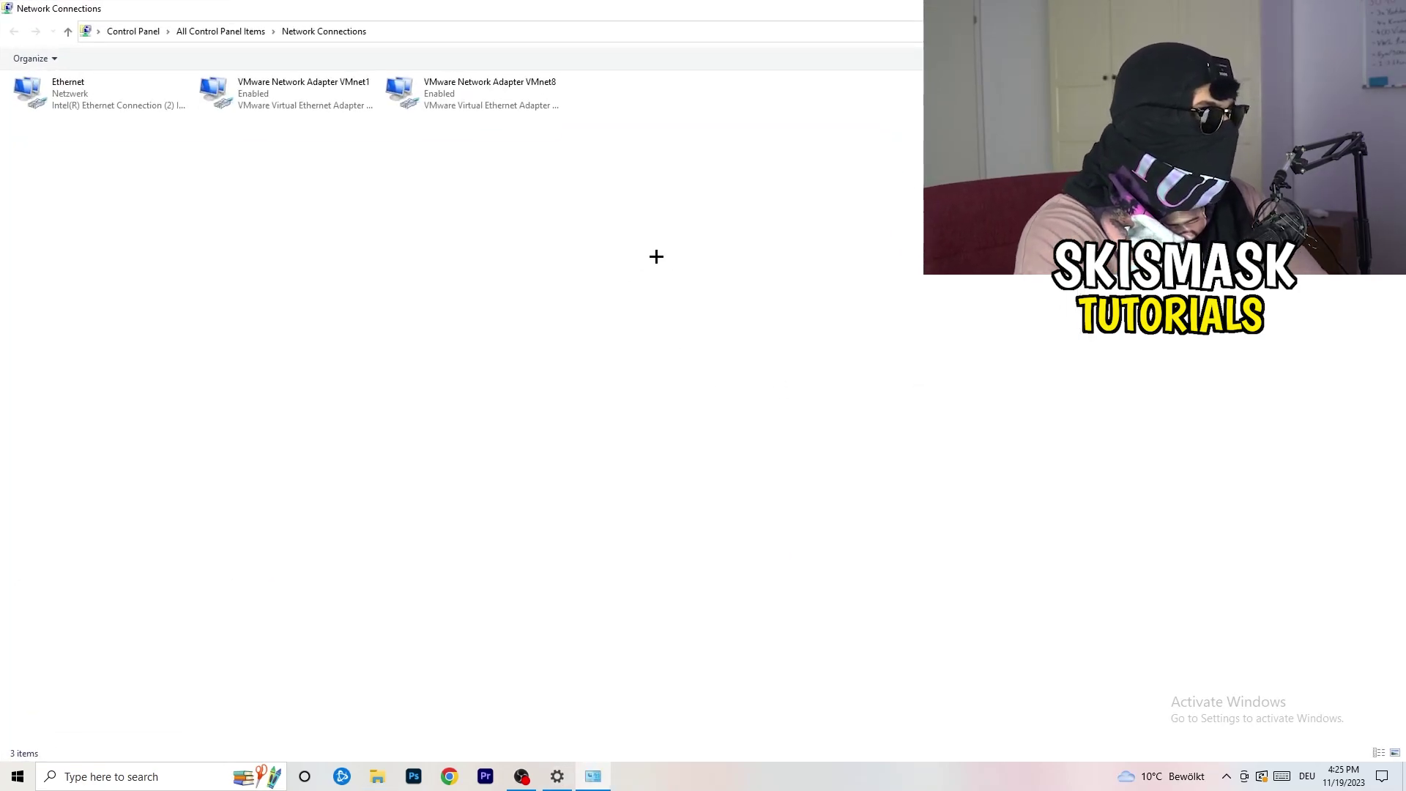
left_click(96, 90)
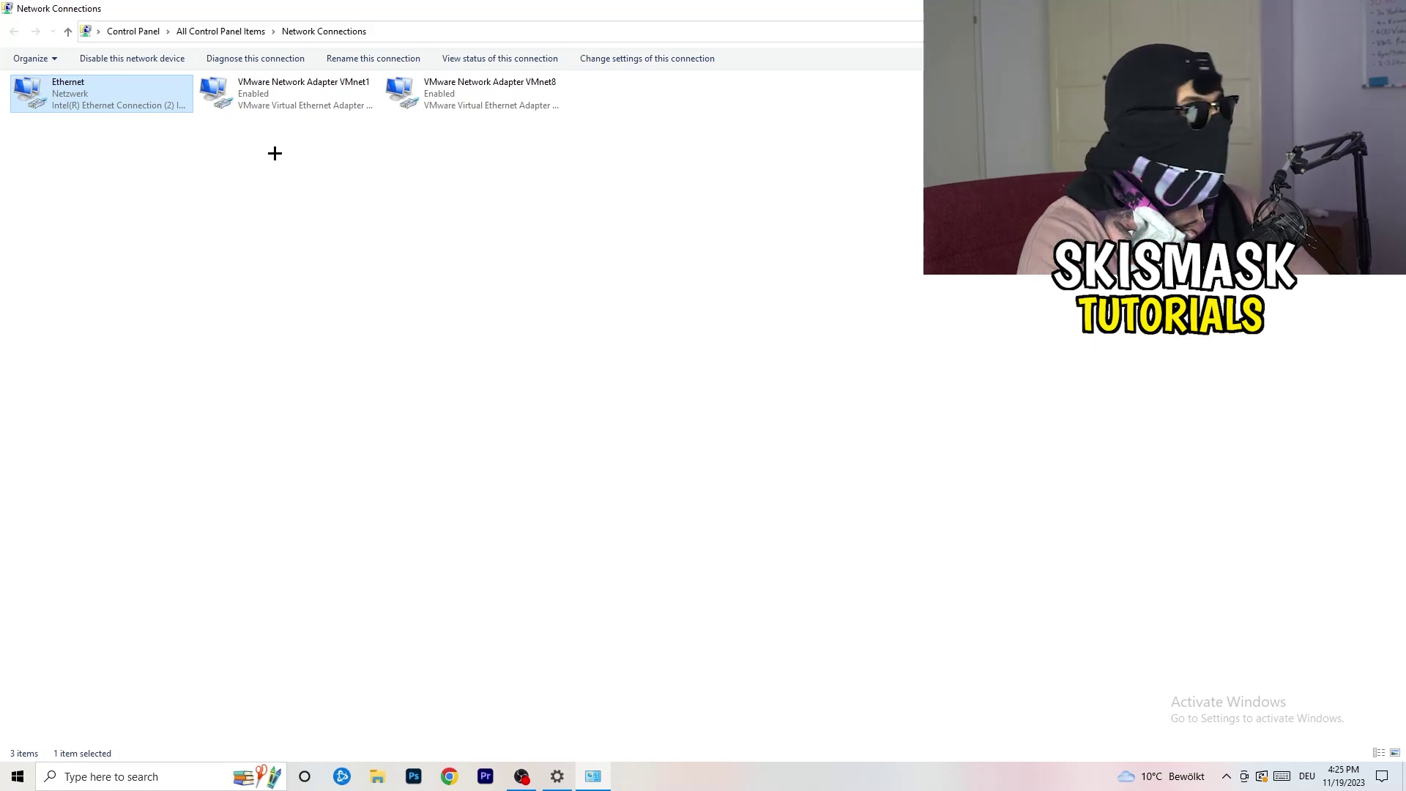
right_click(119, 88)
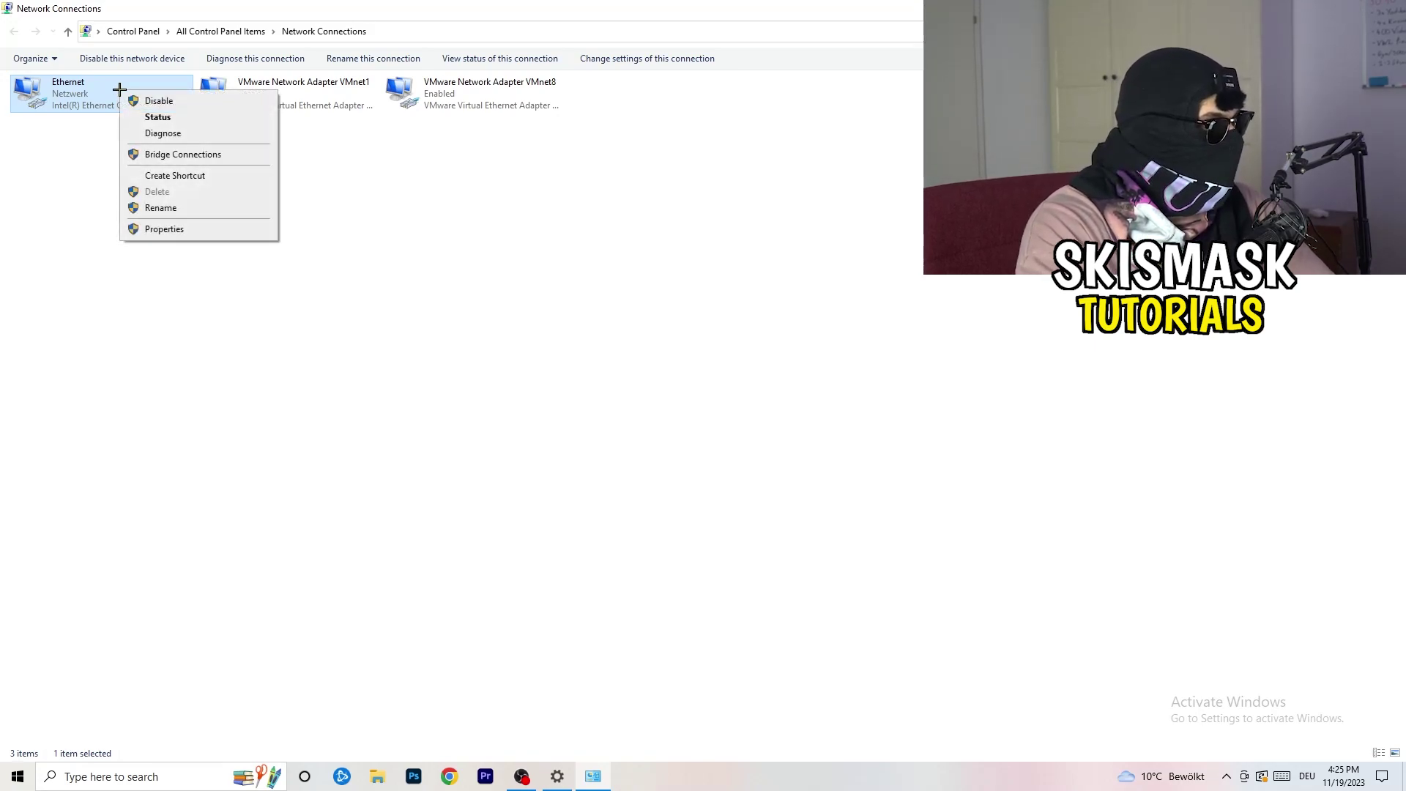
left_click(165, 97)
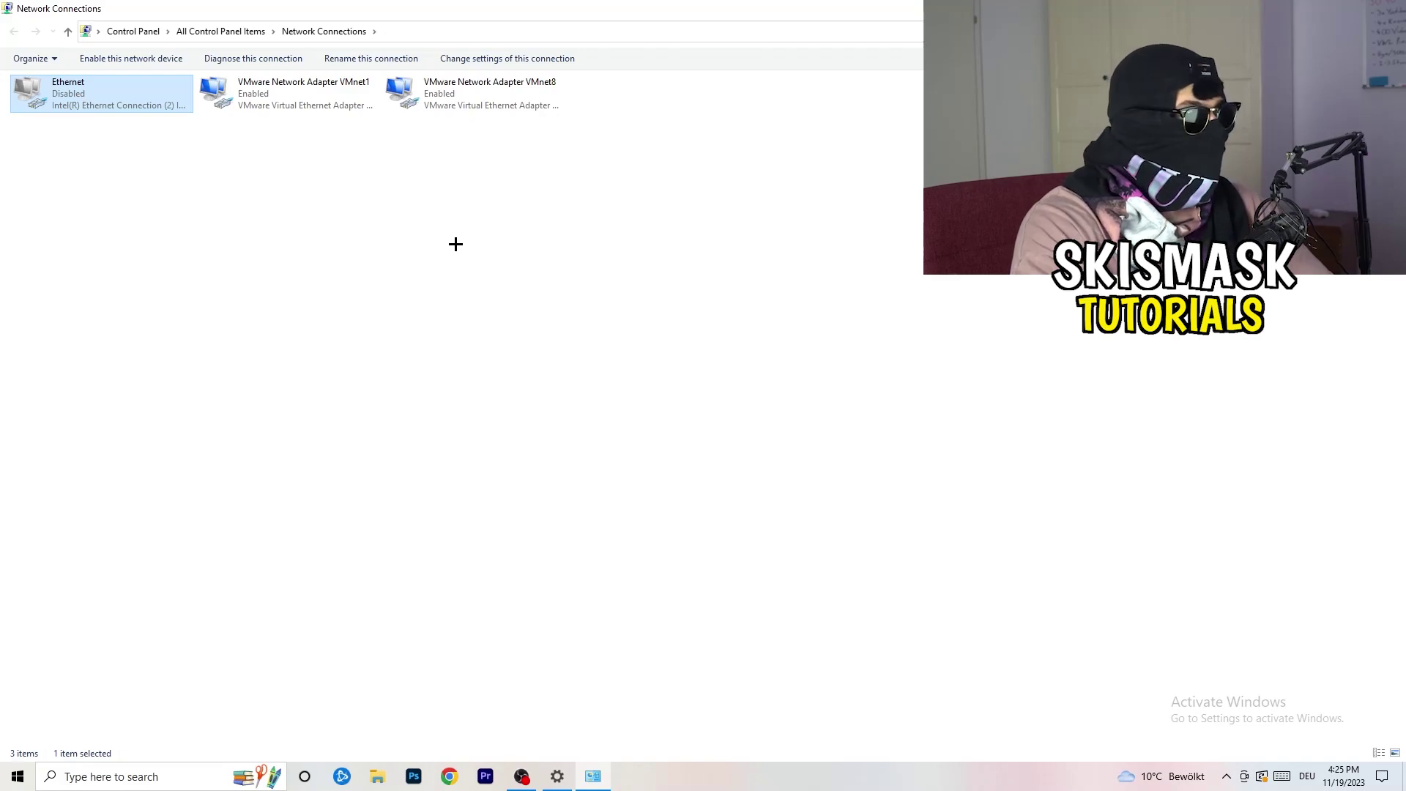
- Enable the Ethernet adapter again and close the Network Connections window
right_click(74, 107)
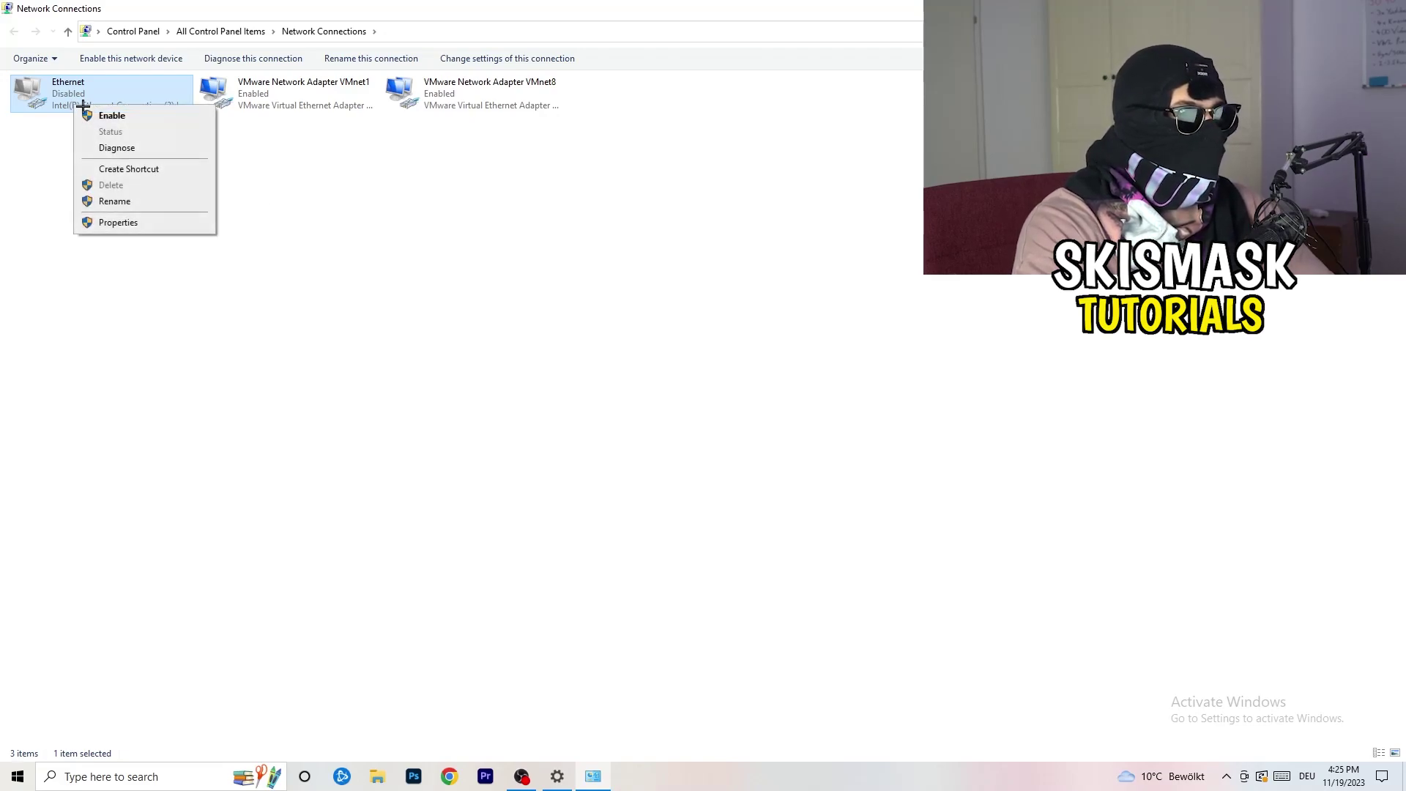
left_click(141, 117)
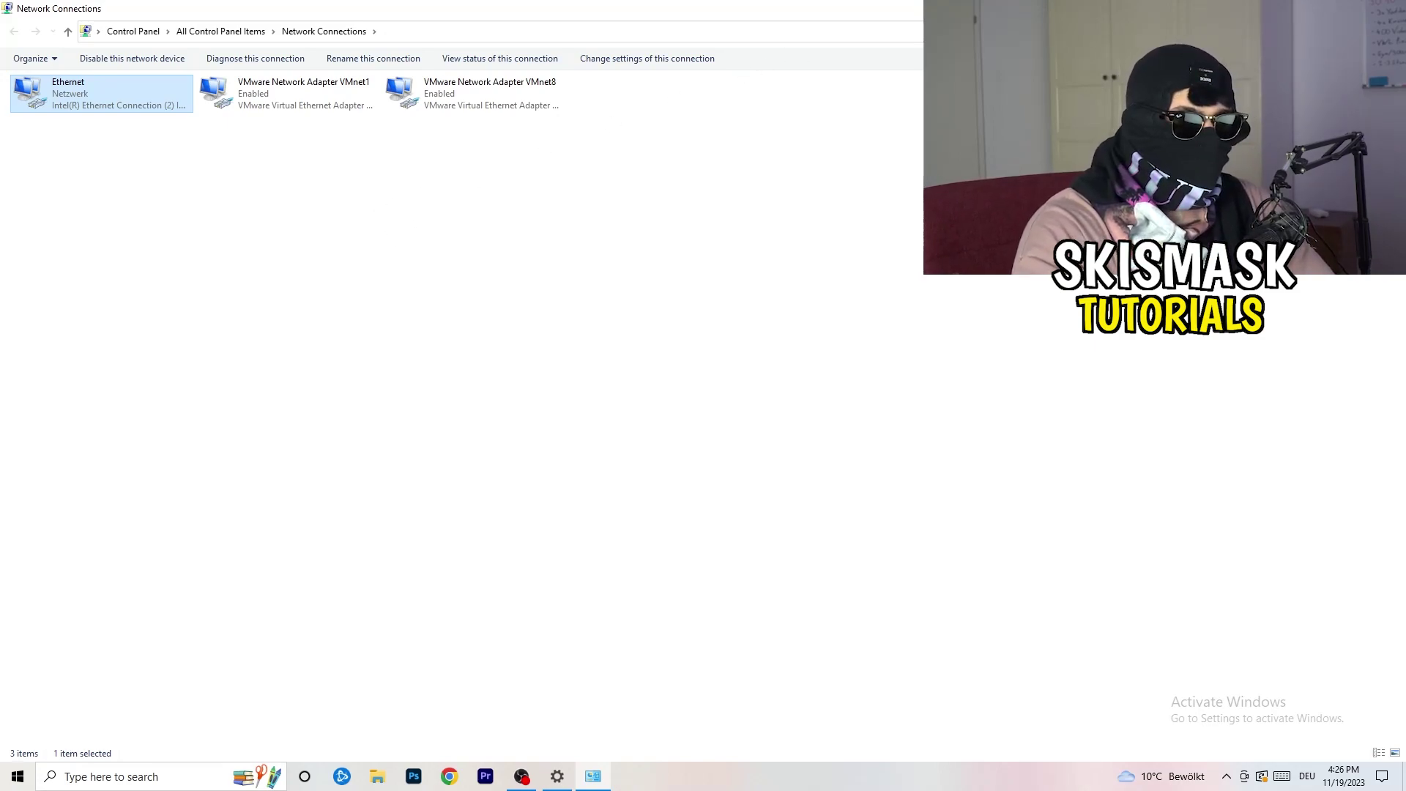
key("alt+F4")
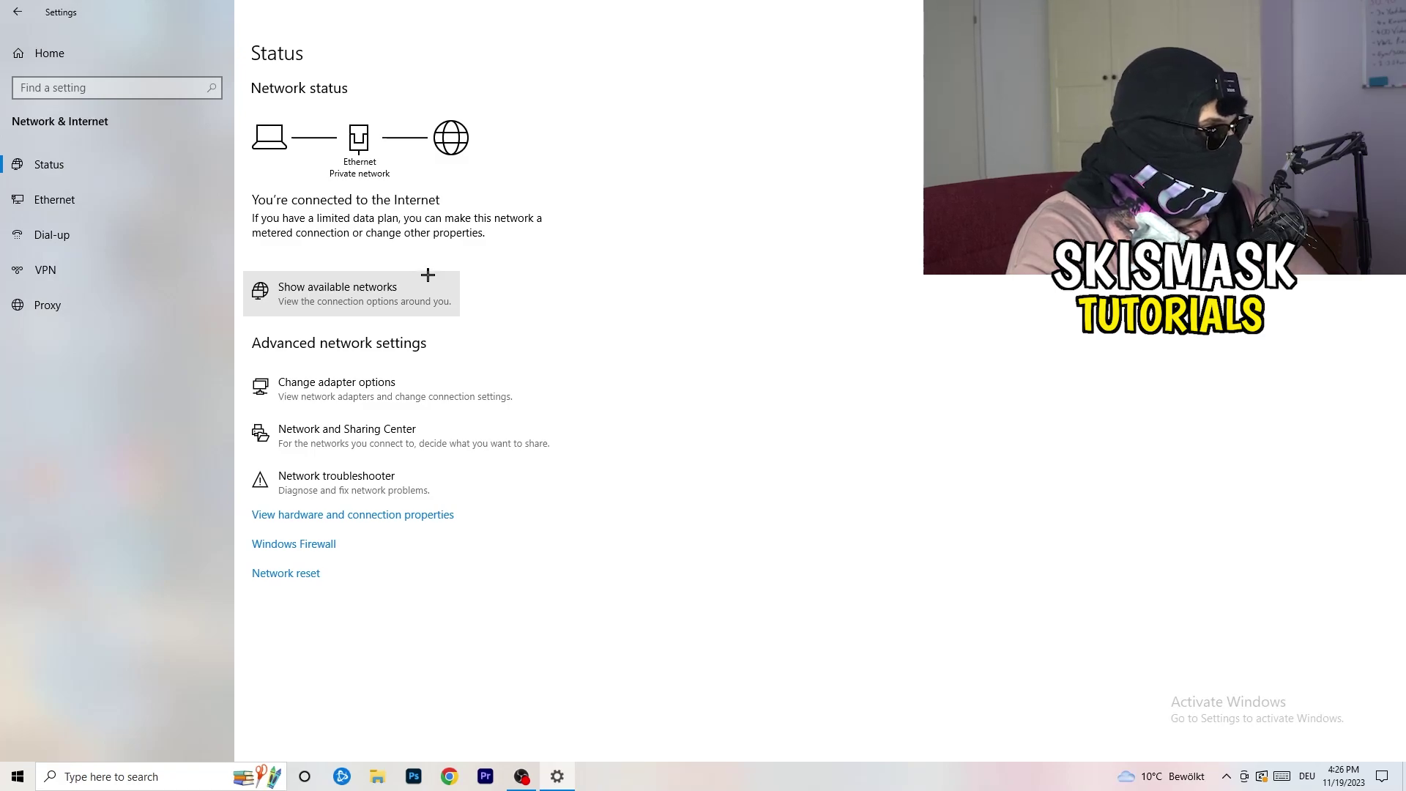
- Open the Ethernet connection's status from the Network and Sharing Center and bring up its properties
left_click(416, 442)
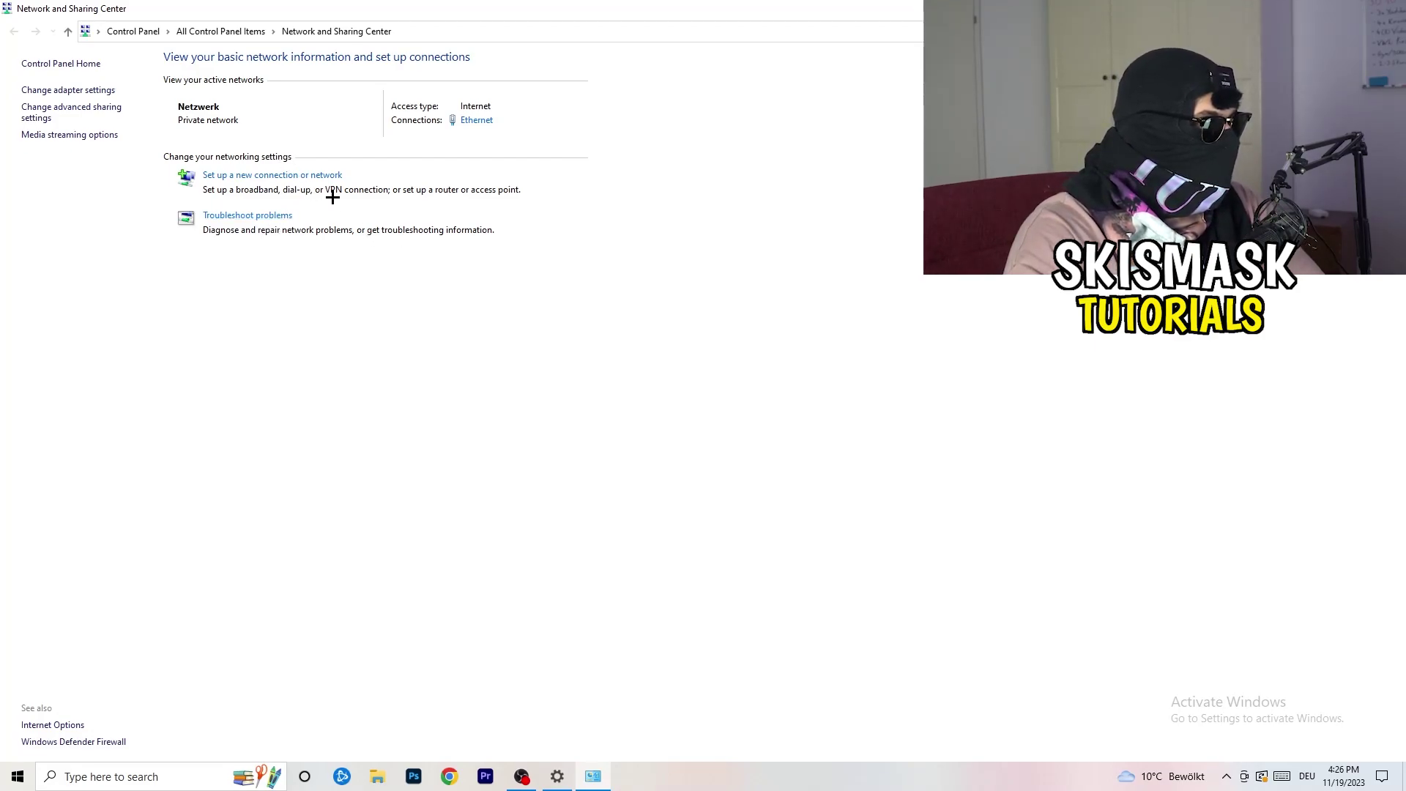
left_click(476, 122)
left_click_drag(699, 234, 357, 145)
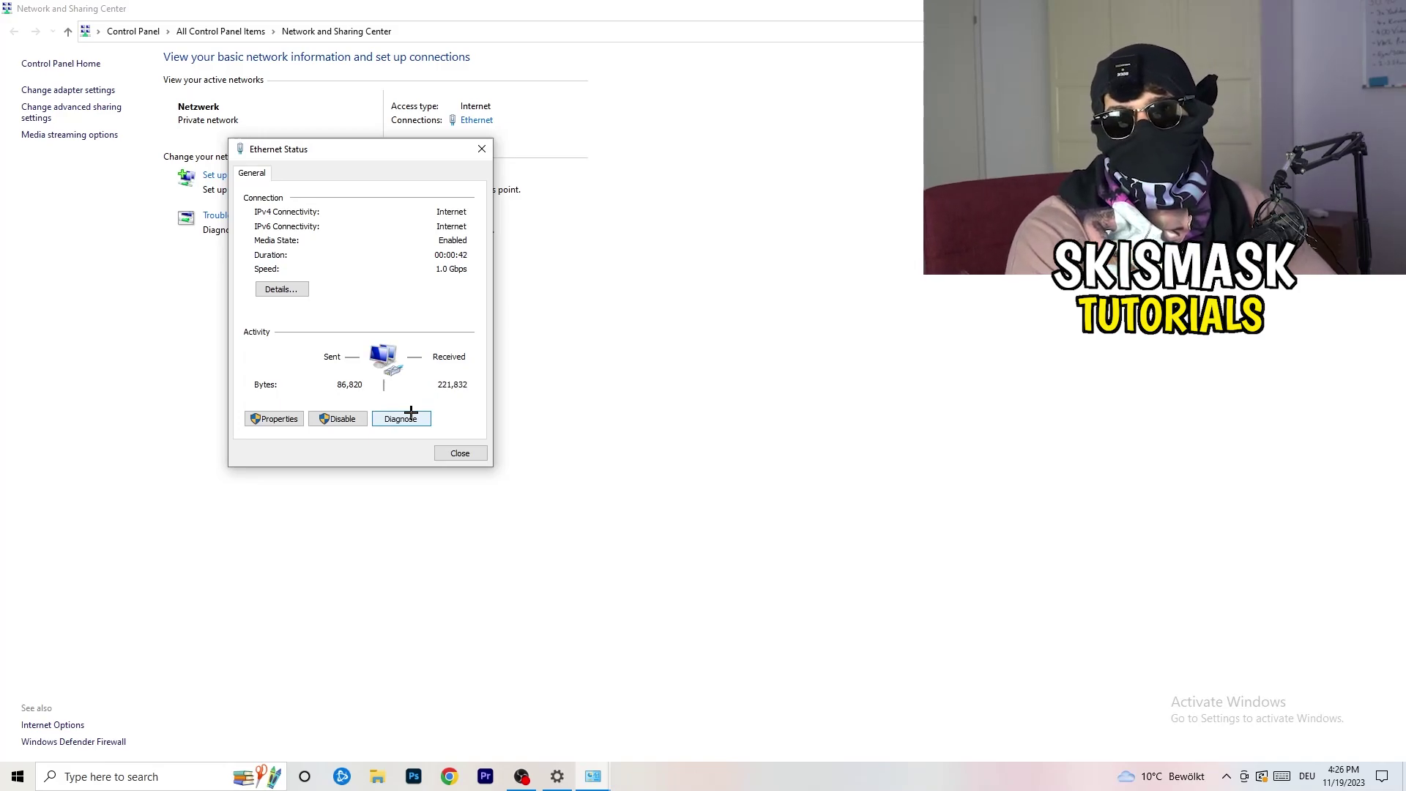
left_click(289, 419)
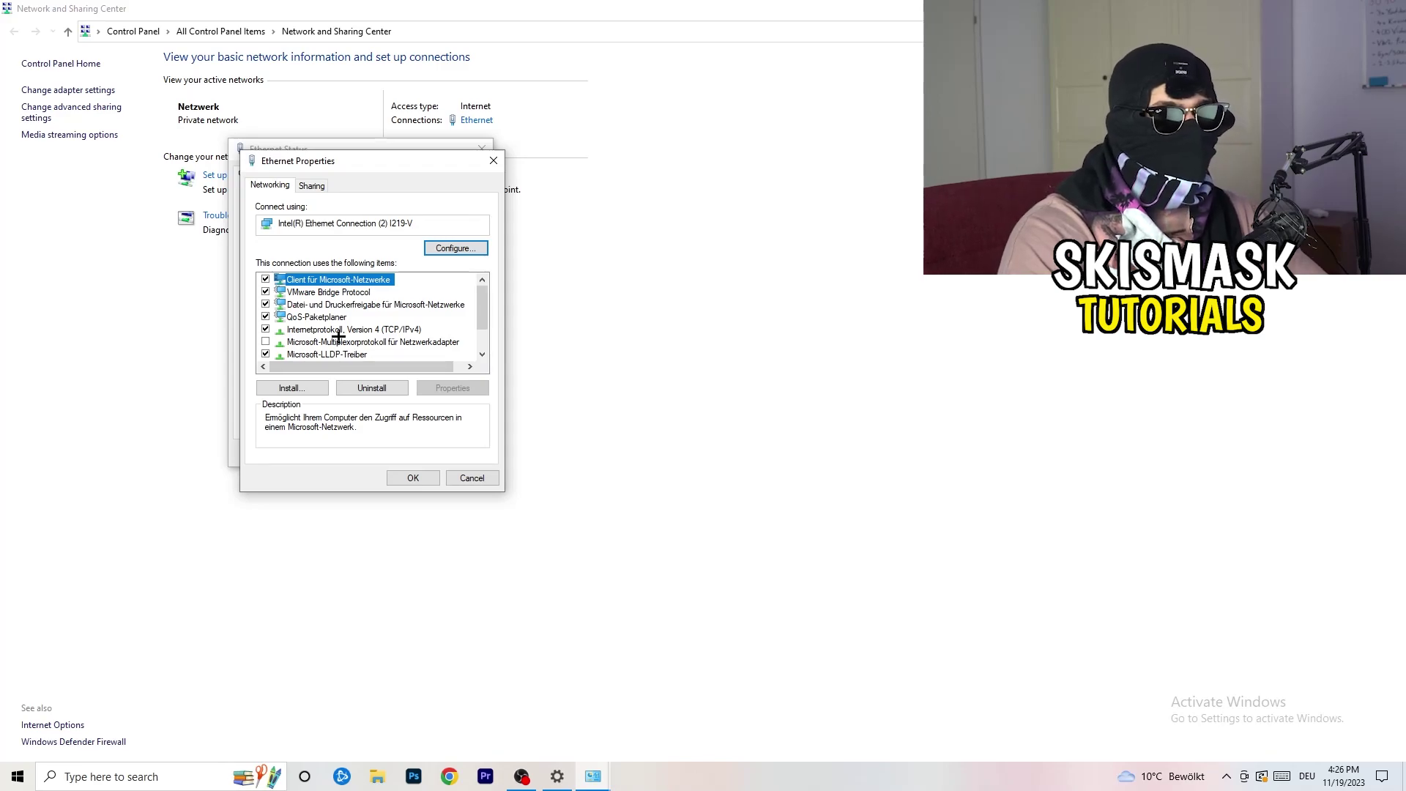
- Open the Ethernet adapter's TCP/IPv4 properties and switch to manually entered IP and DNS server addresses, ready to fill in the IP address
scroll(341, 324, "down", 1)
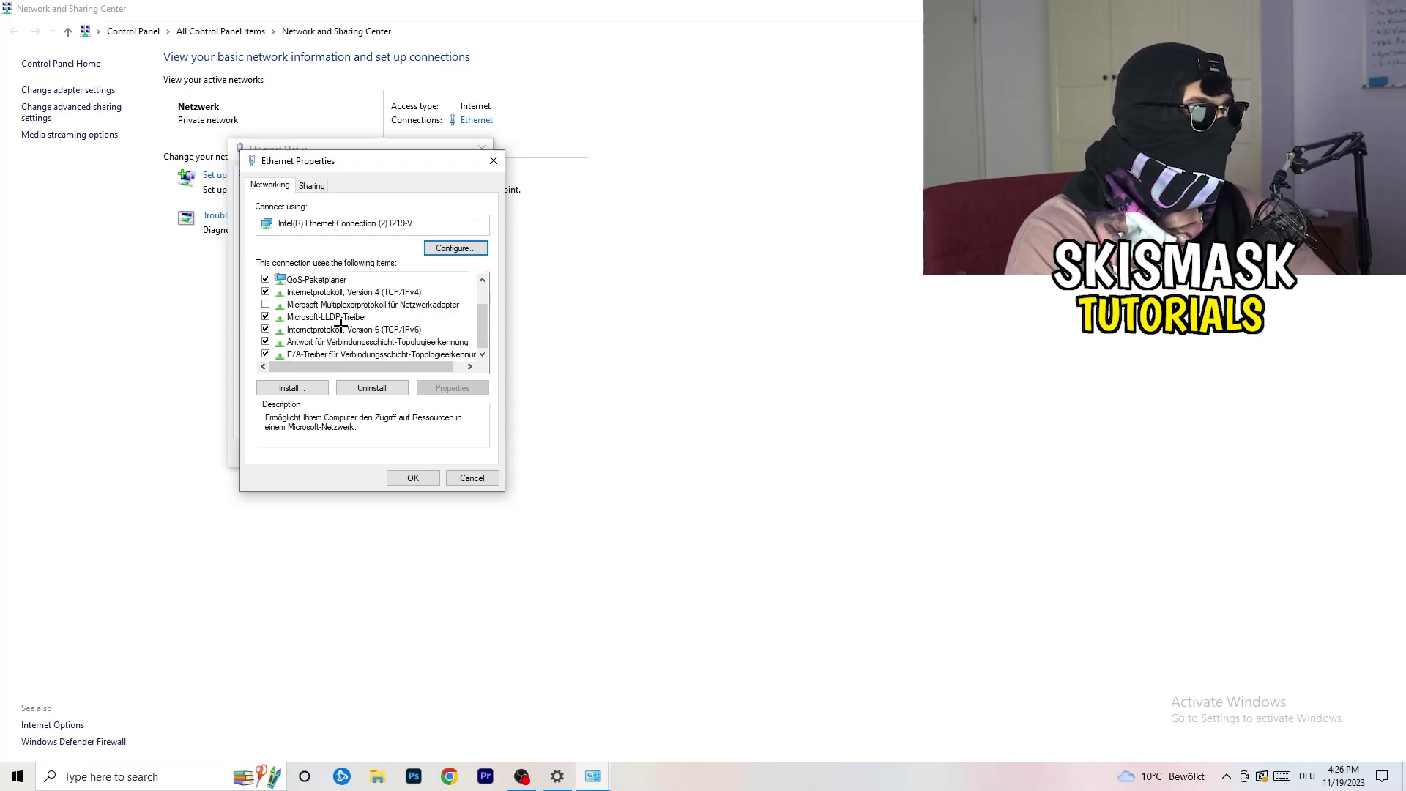
scroll(341, 324, "up", 1)
scroll(346, 324, "down", 1)
scroll(348, 324, "up", 1)
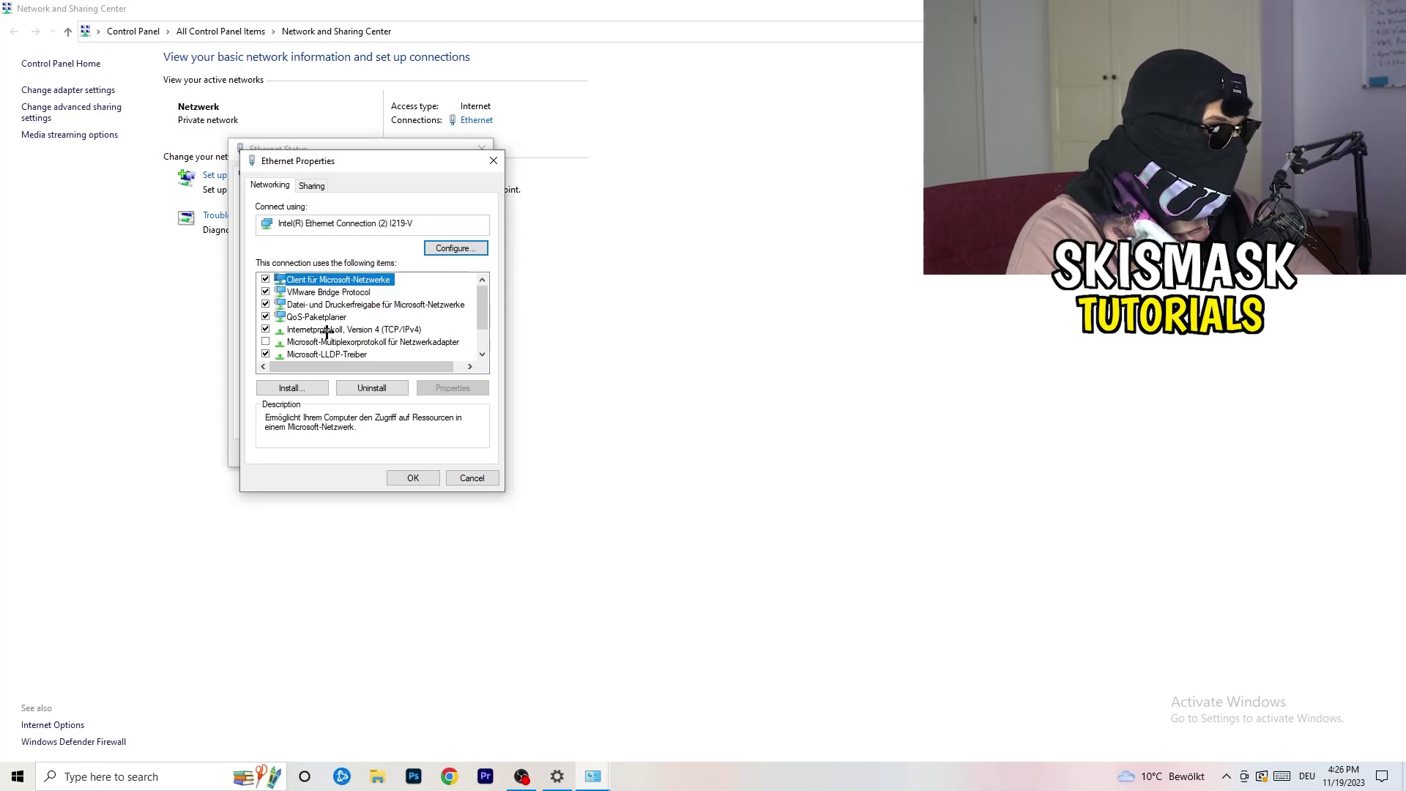
double_click(326, 331)
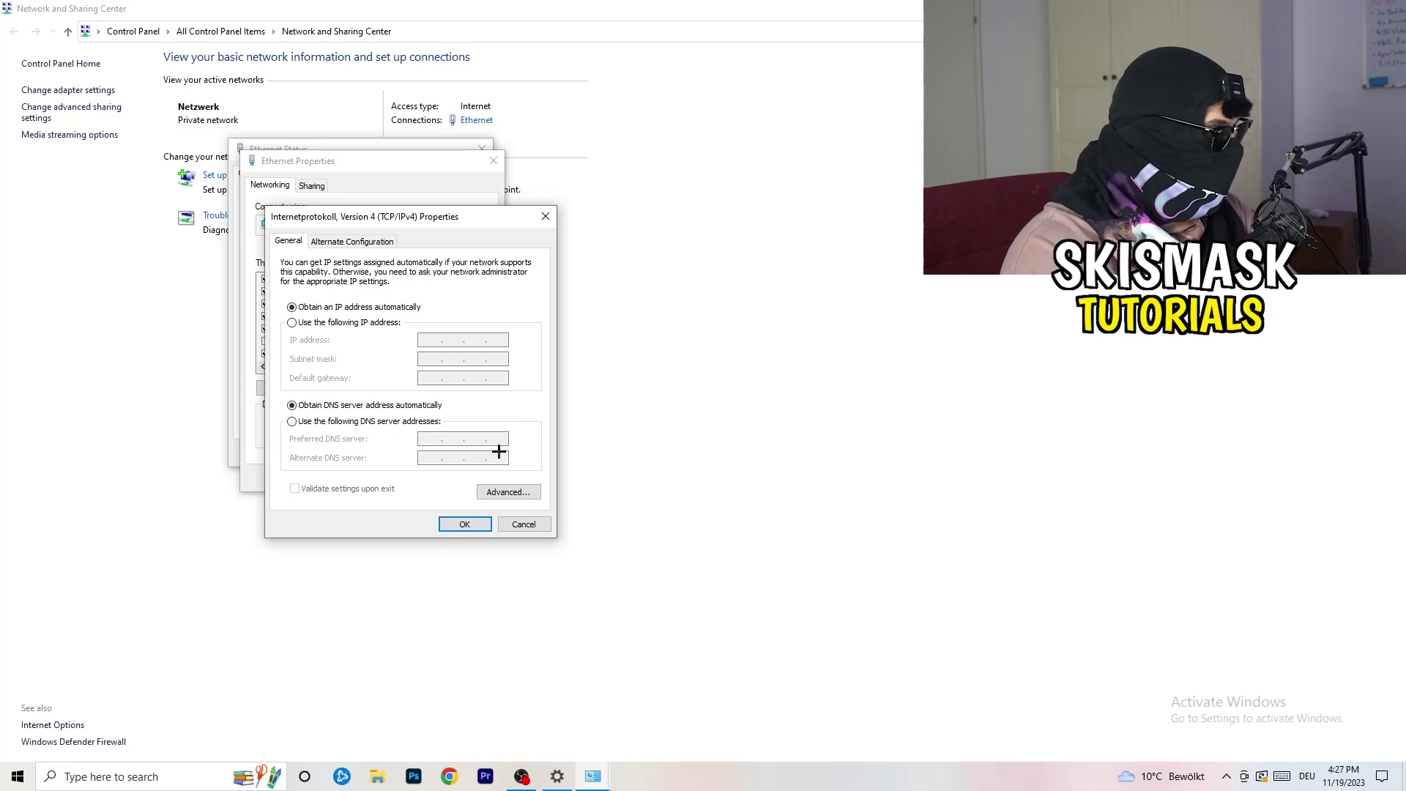
left_click(297, 325)
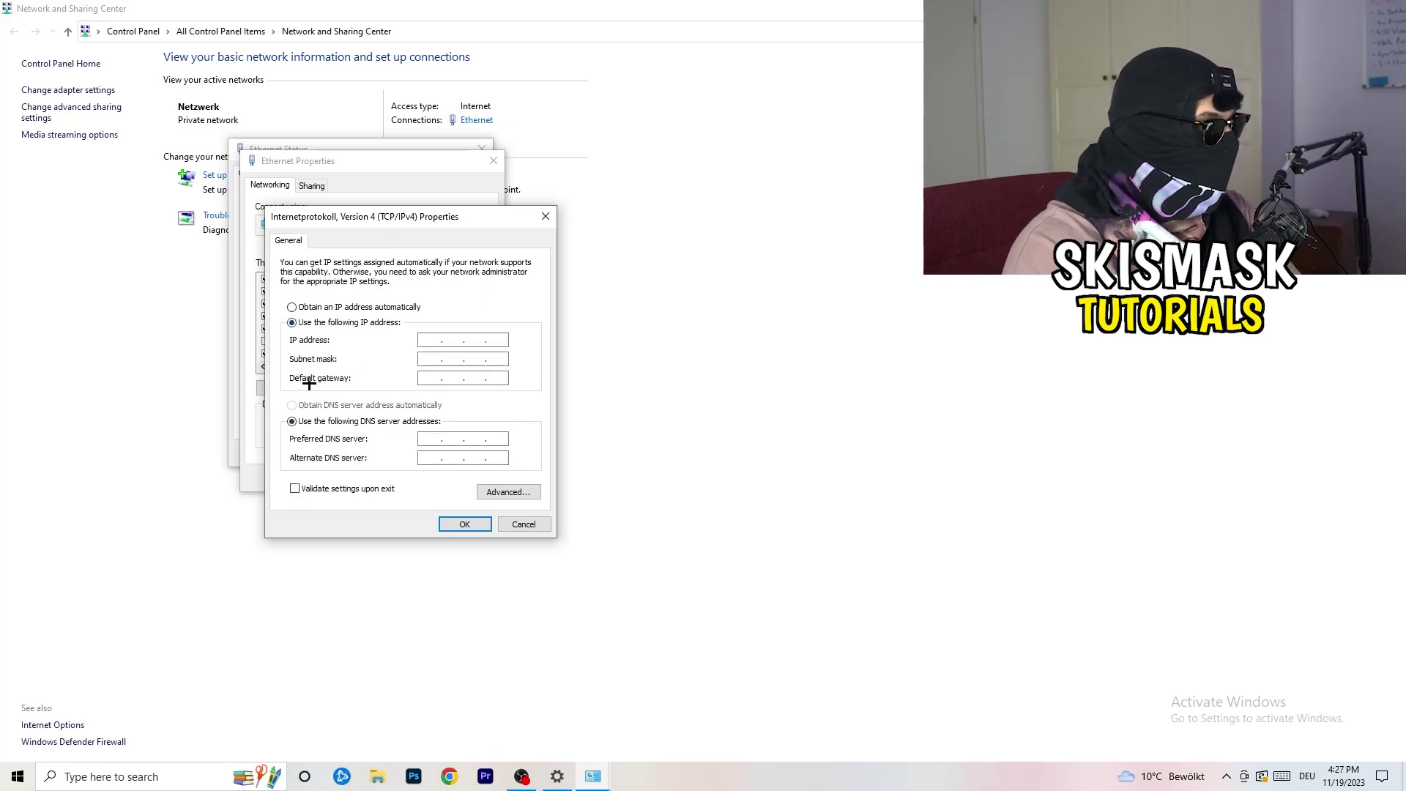
left_click(431, 338)
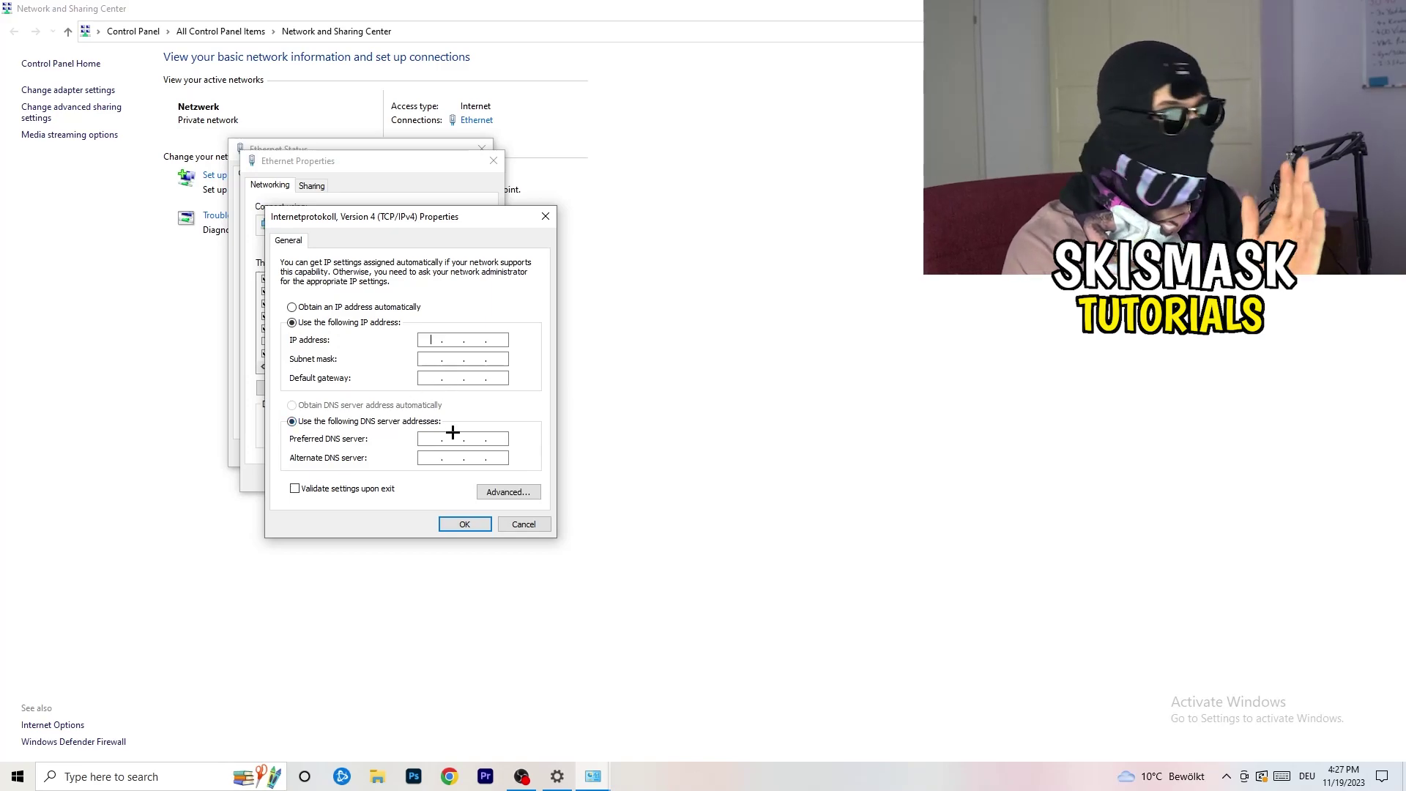
- Discard the IPv4 changes and close the Ethernet properties, the Ethernet status and the Network and Sharing Center
left_click(546, 214)
left_click(494, 160)
left_click(477, 148)
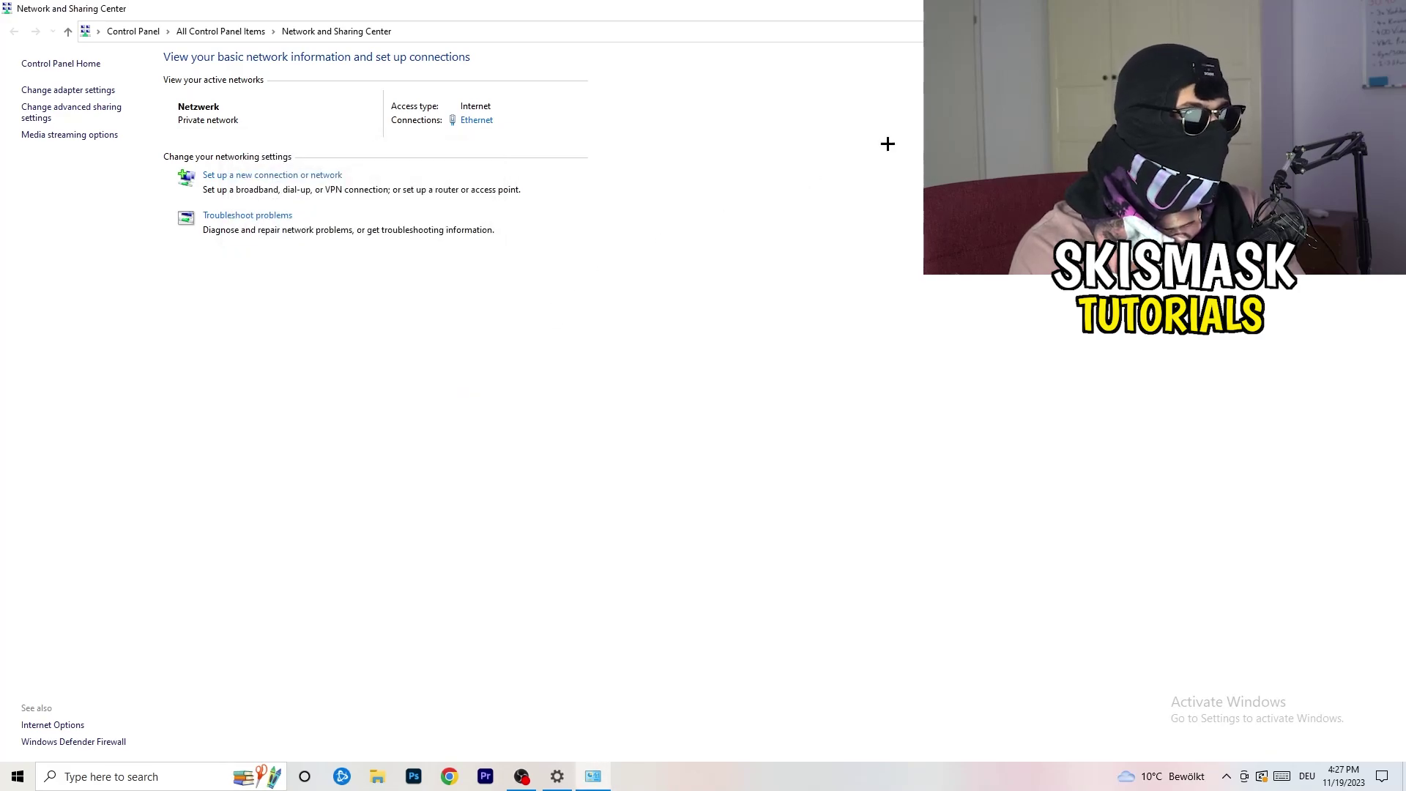
key("alt+F4")
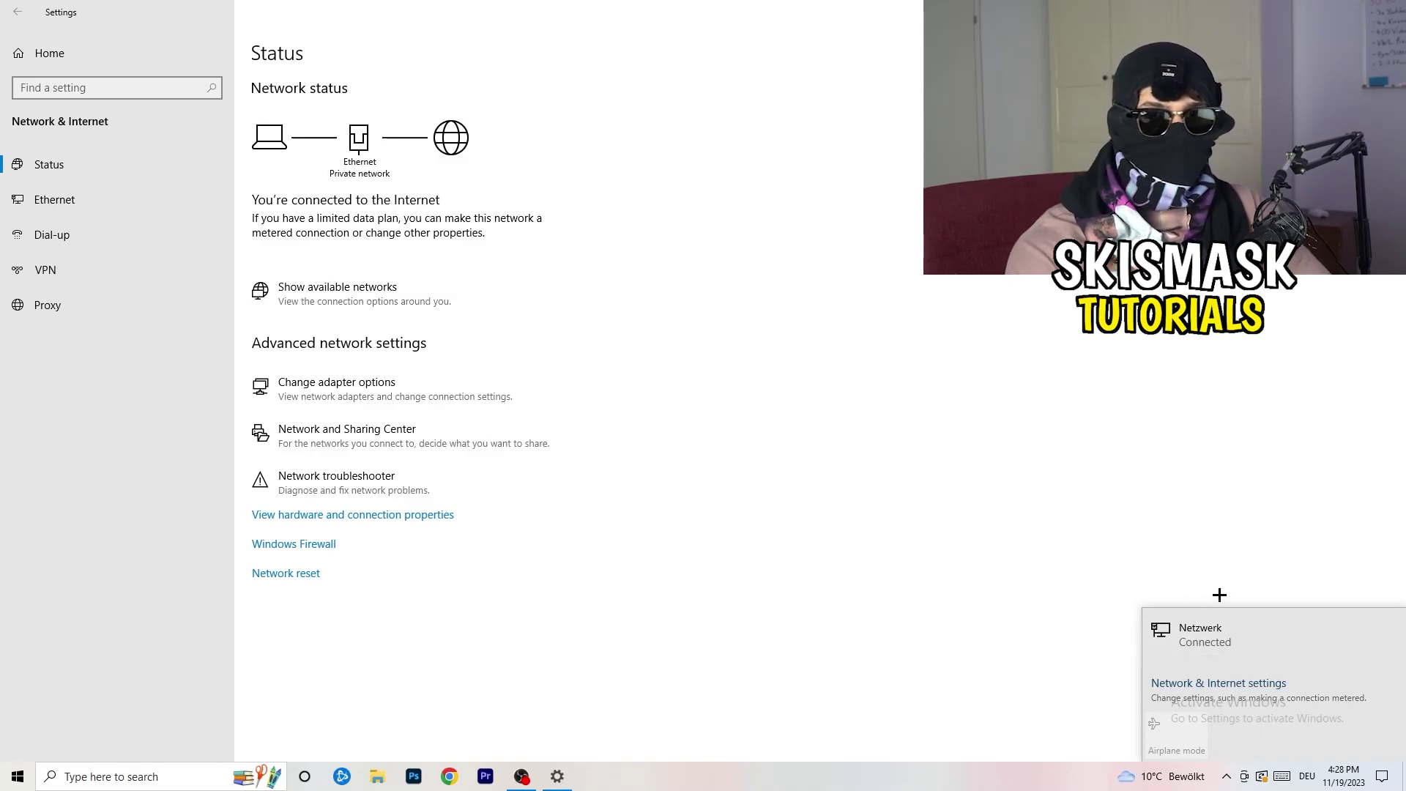
- Bring up the Network & Internet settings from the network connection flyout and close Settings
left_click(1201, 681)
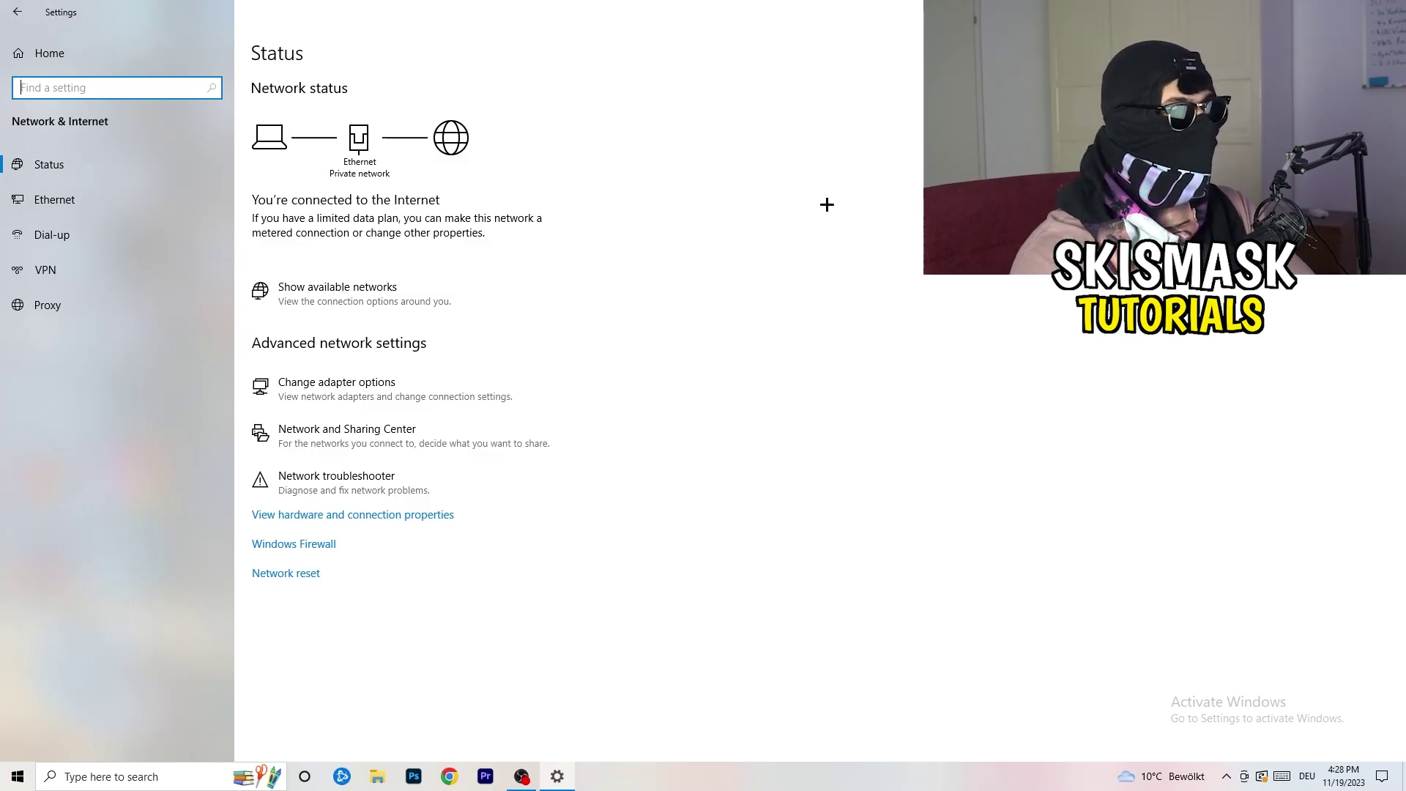
key("alt+F4")
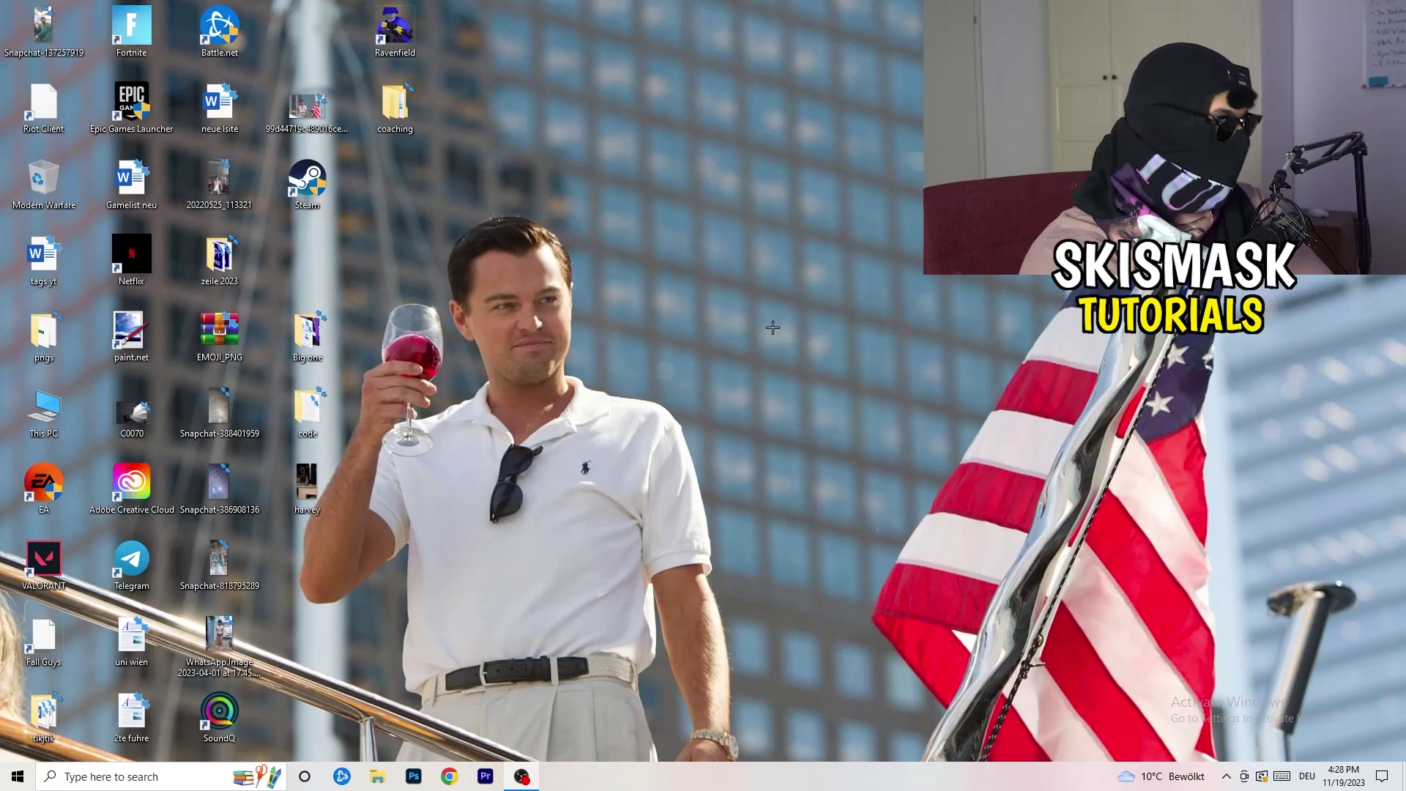
- Open Windows Settings, check the Windows Update status under Update & Security, and close Settings
key("super")
key("super+i")
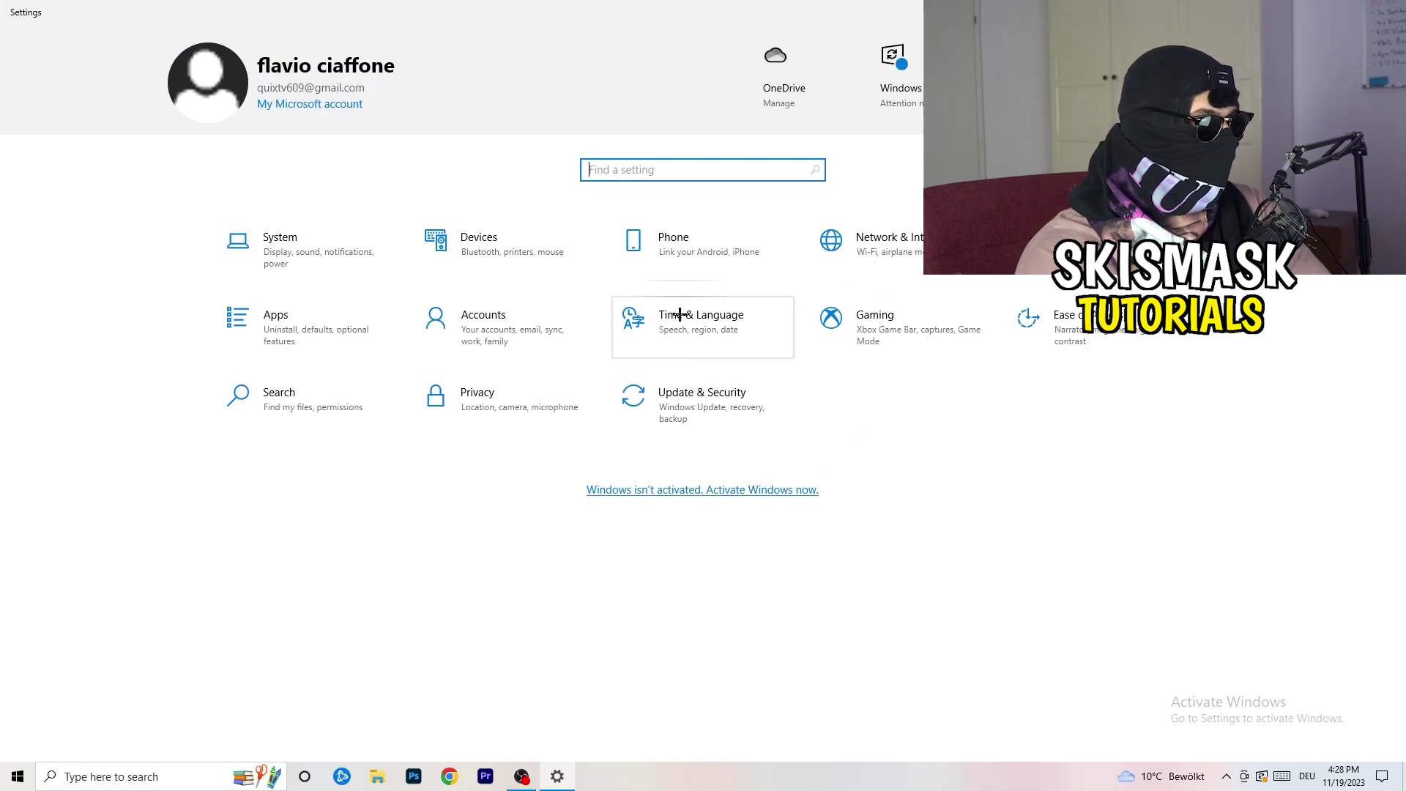
left_click(681, 408)
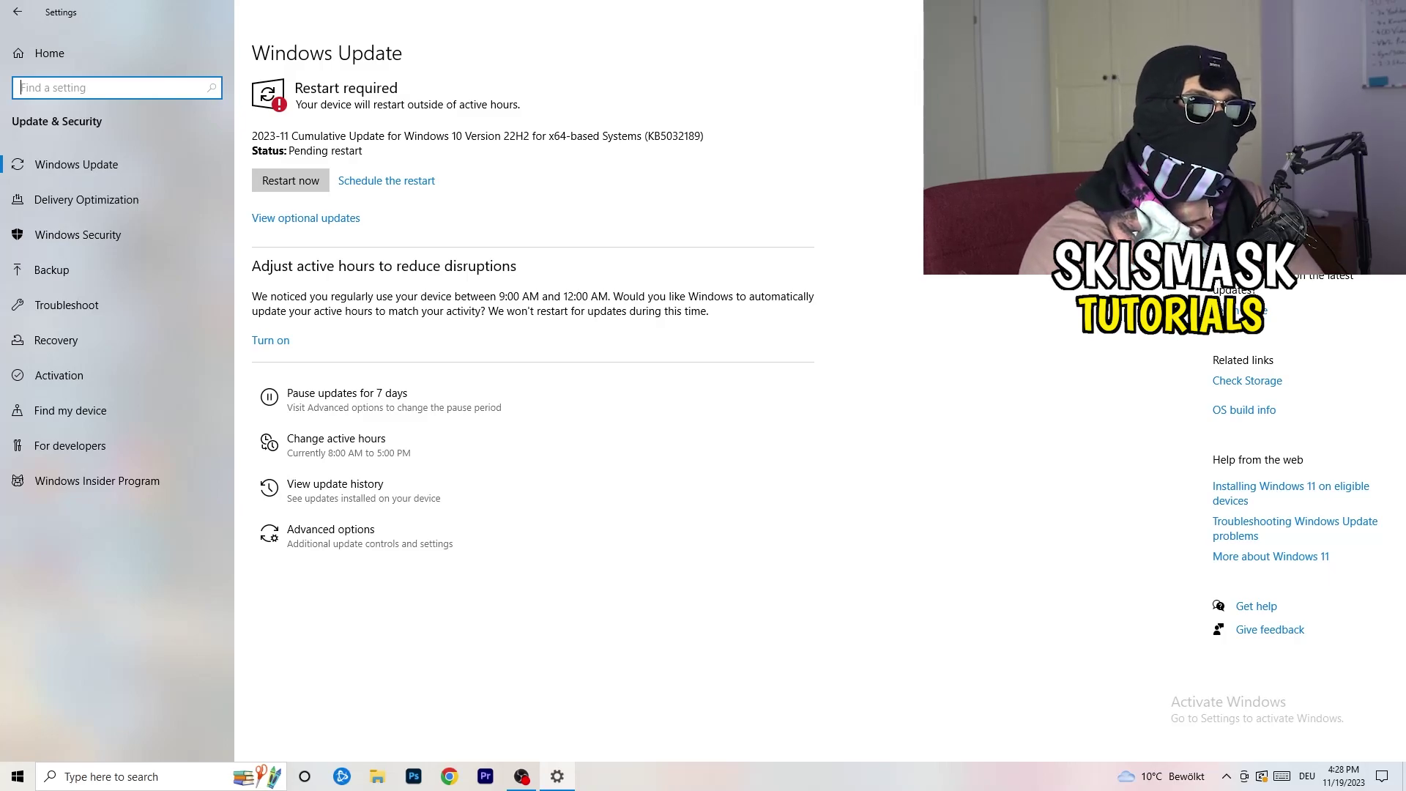
key("alt+F4")
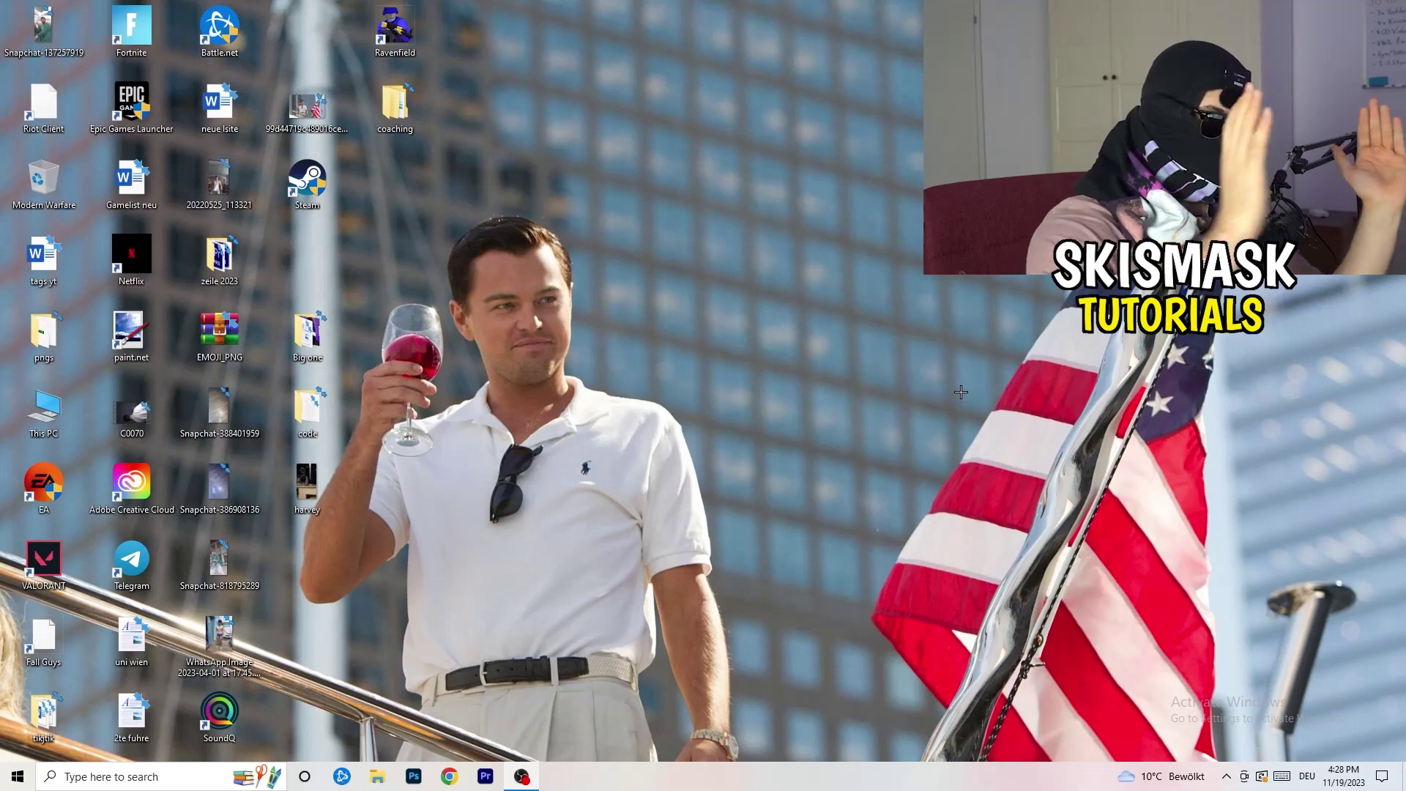